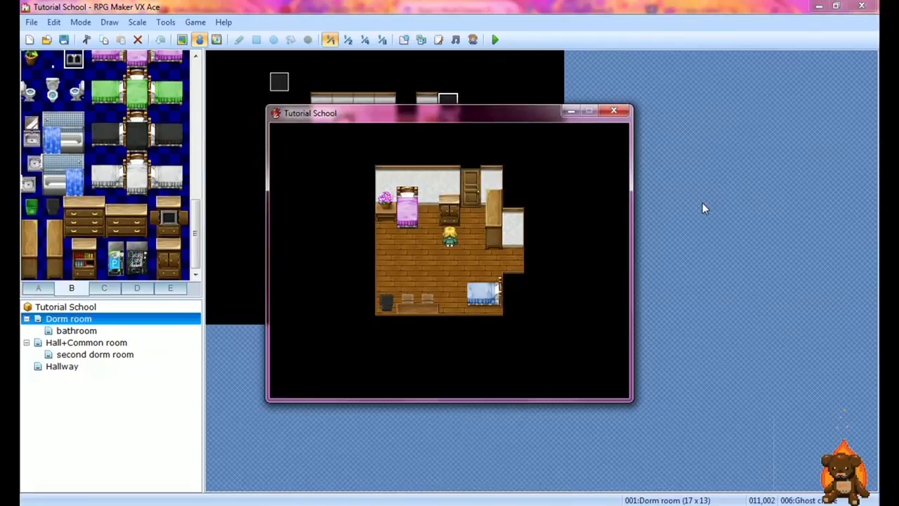
Playtest the cabinet hiding spot in the dorm room and advance its dialogue until the character comes out
{"action": "key", "text": "Return"}
{"action": "key", "text": "Return"}
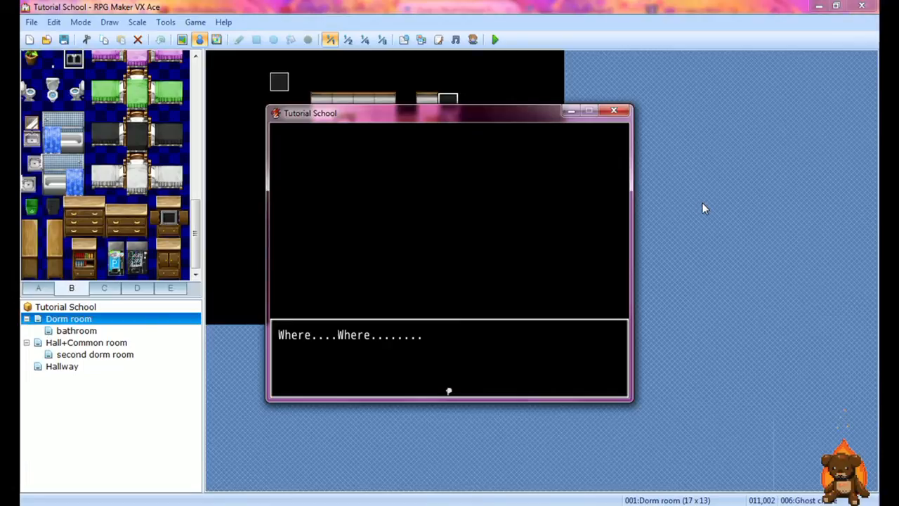
{"action": "key", "text": "Return"}
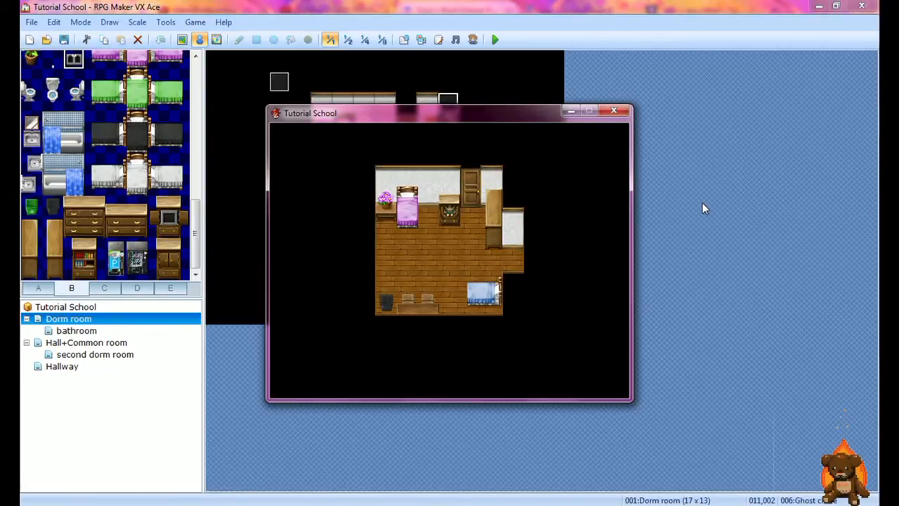
{"action": "key", "text": "Return"}
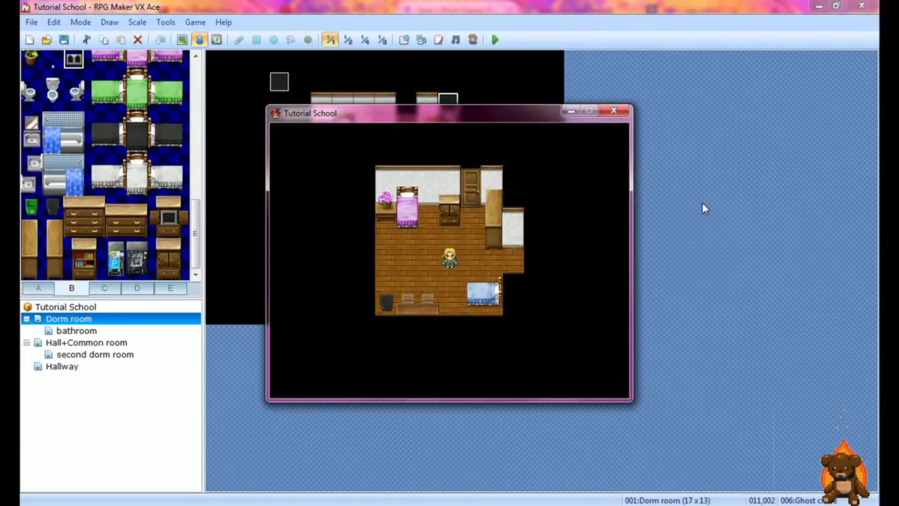
{"action": "key", "text": "Left"}
{"action": "key", "text": "Up"}
{"action": "key", "text": "Down"}
{"action": "key", "text": "Right"}
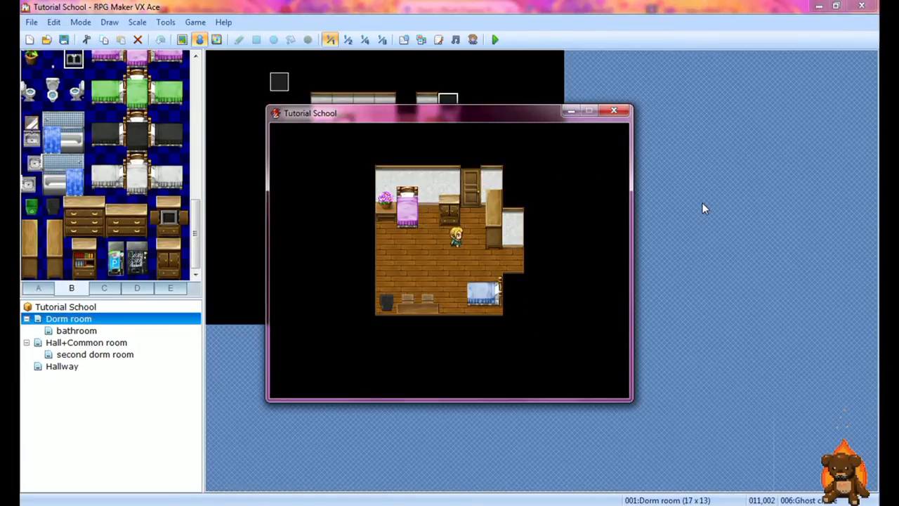
{"action": "key", "text": "Right"}
{"action": "key", "text": "Up"}
{"action": "key", "text": "Down"}
{"action": "key", "text": "Left"}
Return the playtest to the title screen and load the saved game in File 2
{"action": "key", "text": "Escape"}
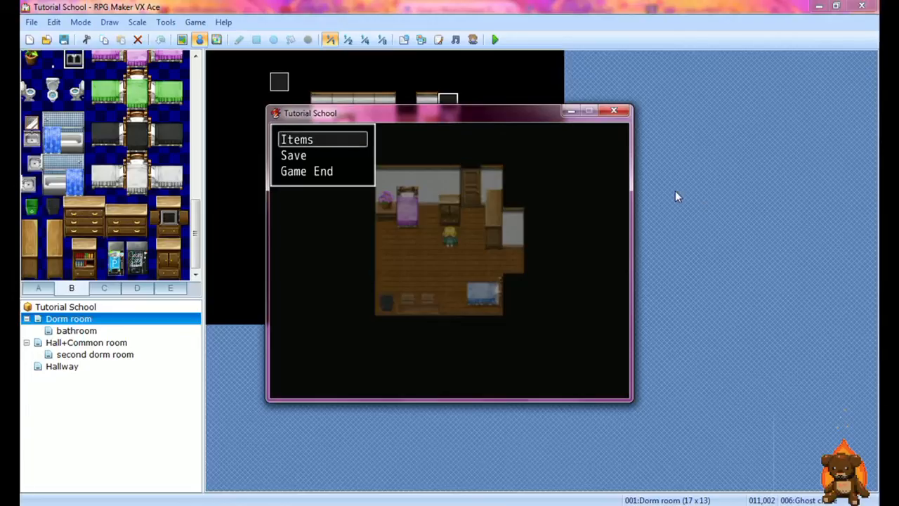
{"action": "key", "text": "Return"}
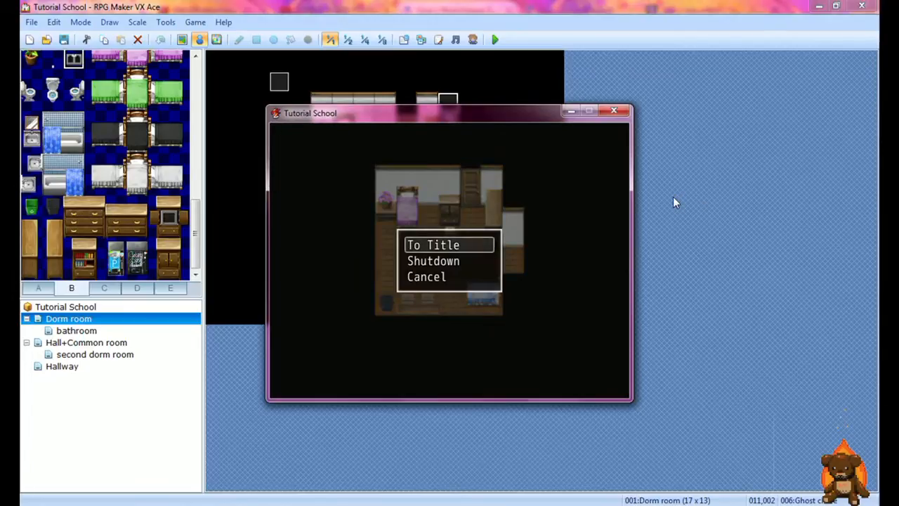
{"action": "key", "text": "Return"}
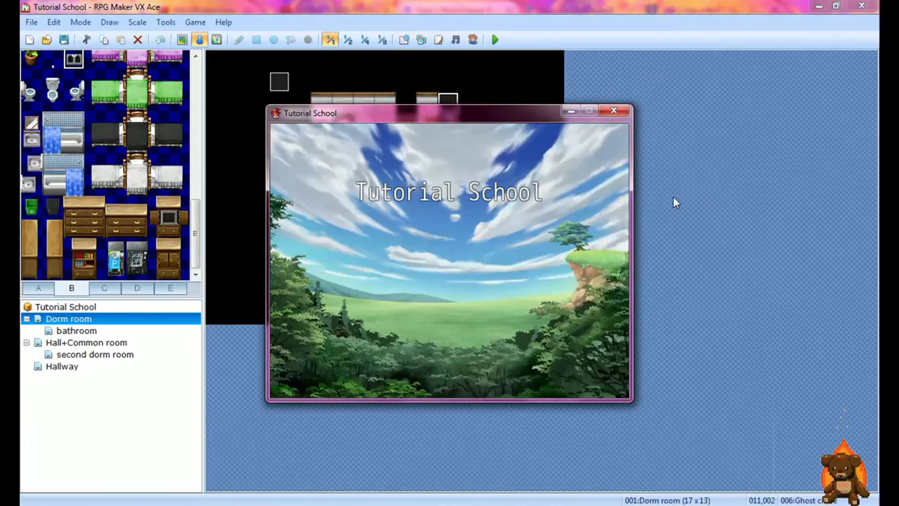
{"action": "key", "text": "Return"}
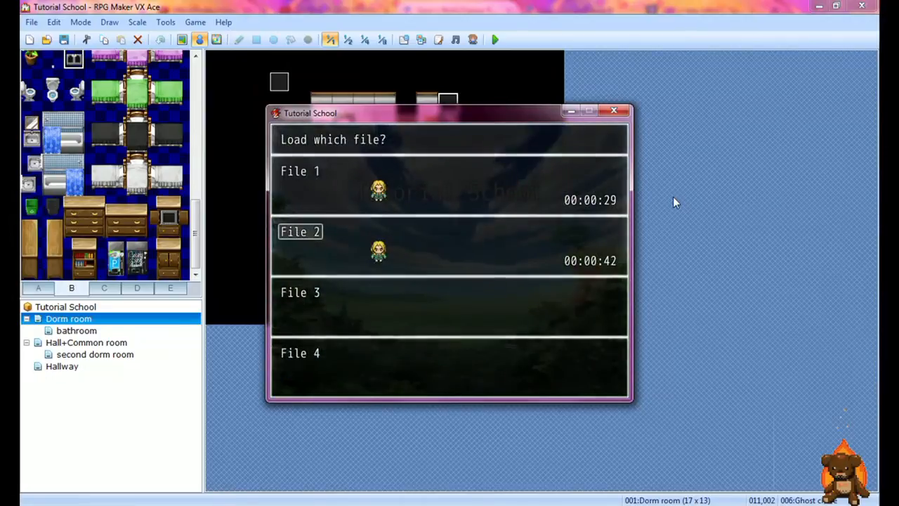
{"action": "key", "text": "Return"}
Walk the character from the common room along the hall and through the door into the dorm room
{"action": "key", "text": "Left"}
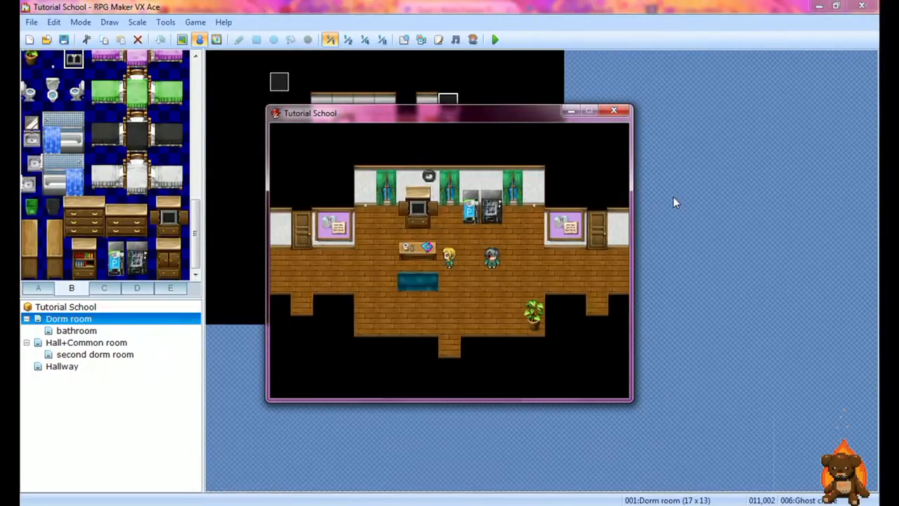
{"action": "key", "text": "Down"}
{"action": "key", "text": "Left"}
{"action": "key", "text": "Up"}
{"action": "key", "text": "Left"}
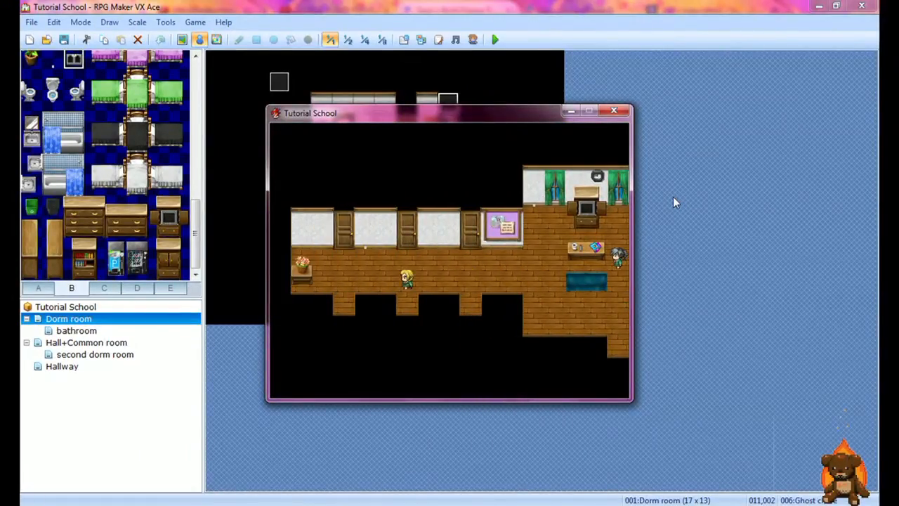
{"action": "key", "text": "Up"}
{"action": "key", "text": "Right"}
{"action": "key", "text": "Up"}
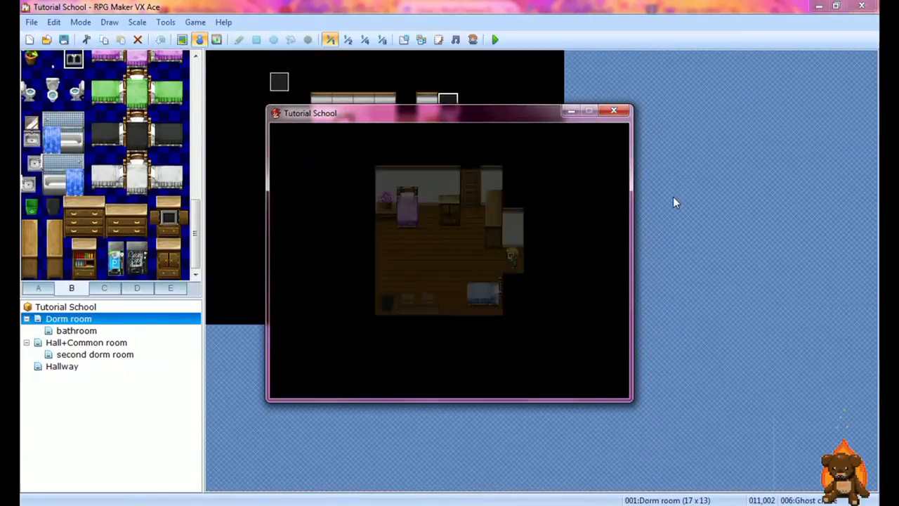
Test hiding in the purple bed, advance the dialogue to the end of the scene, and close the playtest
{"action": "key", "text": "Left"}
{"action": "key", "text": "Up"}
{"action": "key", "text": "Left"}
{"action": "key", "text": "Return"}
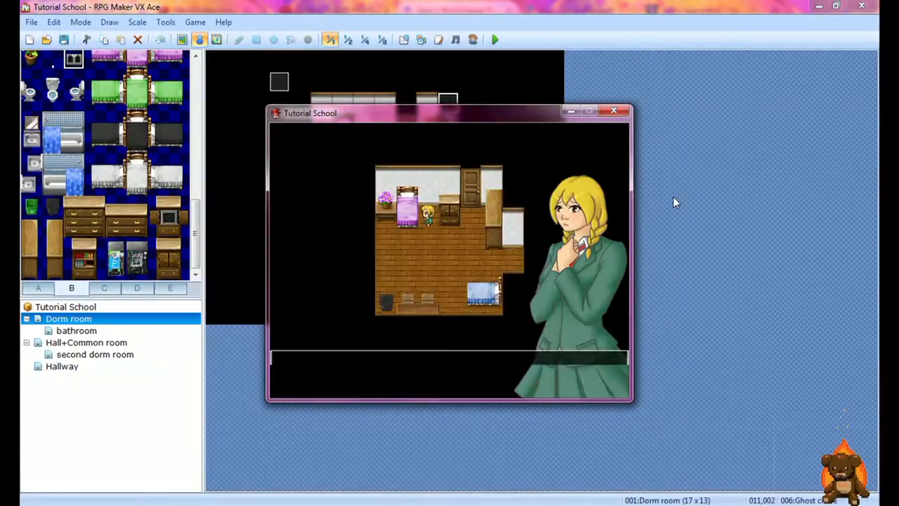
{"action": "key", "text": "Return"}
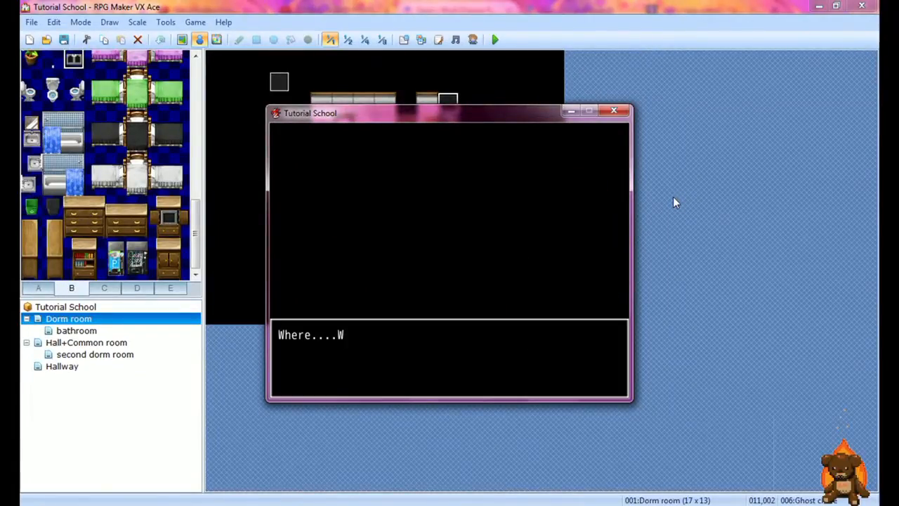
{"action": "key", "text": "Return"}
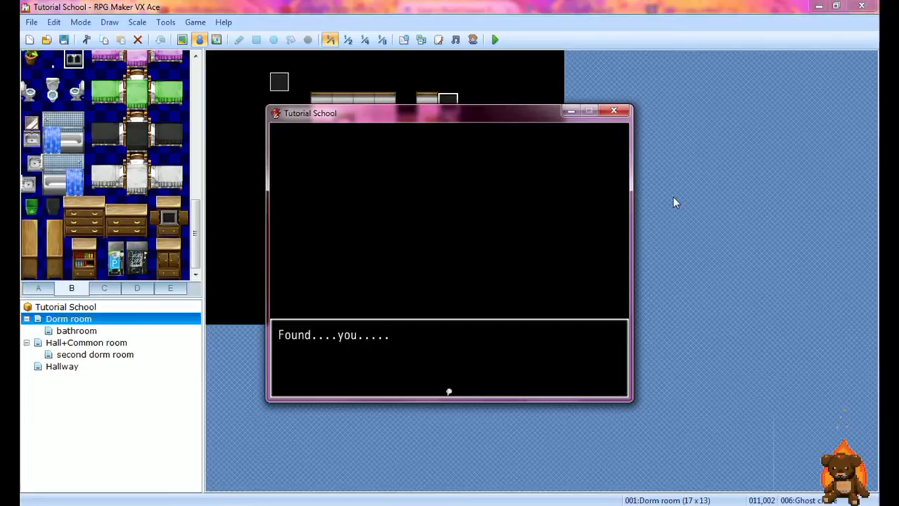
{"action": "key", "text": "Return"}
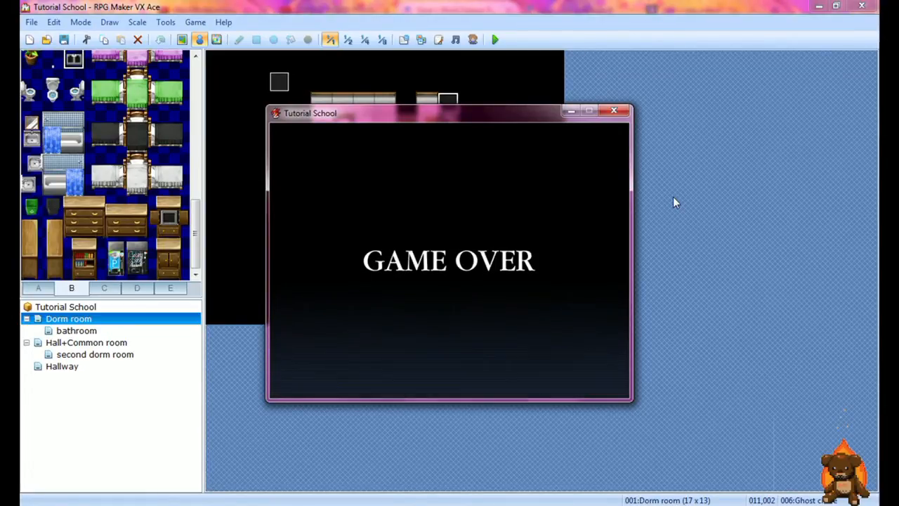
{"action": "left_click", "coordinate": [613, 110]}
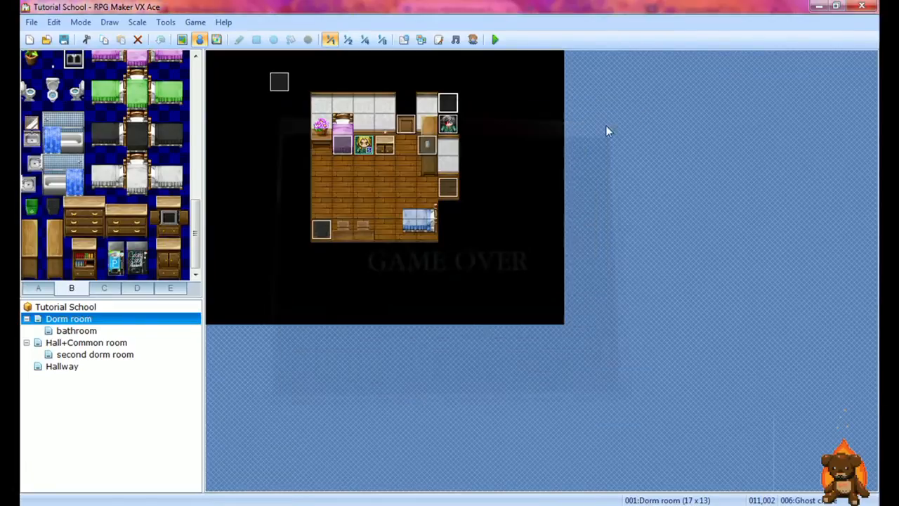
In the bed's Hiding spot event, delete the second DoorOpen_Komori sound effect from the Hiding == 3 branch and save the event
{"action": "double_click", "coordinate": [343, 144]}
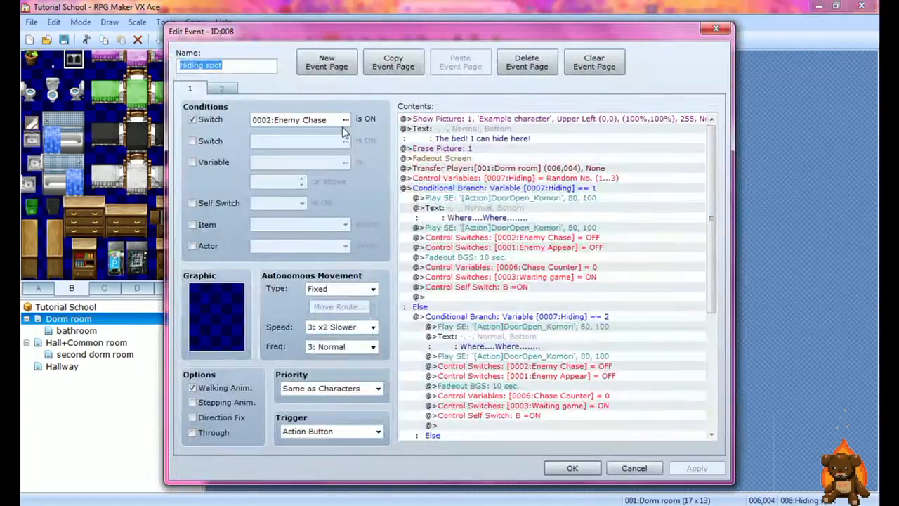
{"action": "left_click", "coordinate": [515, 209]}
{"action": "scroll", "coordinate": [515, 209], "scroll_direction": "down", "scroll_amount": 7}
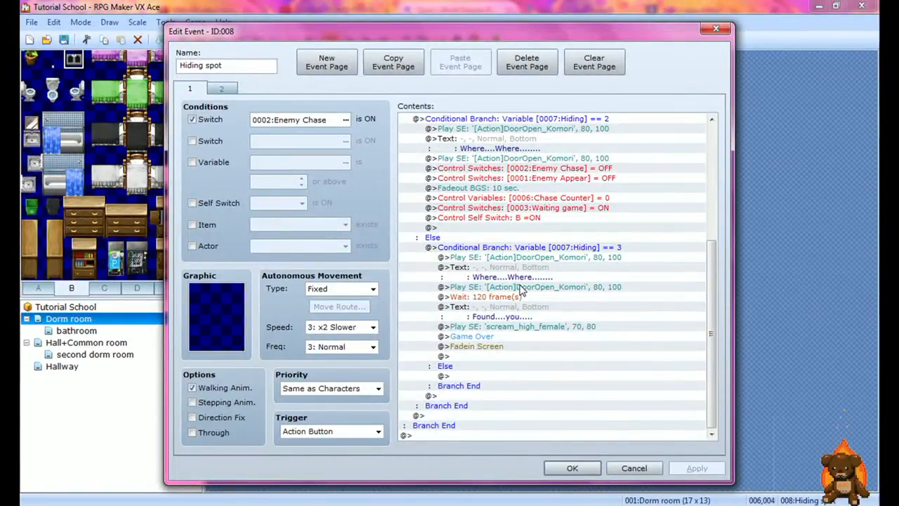
{"action": "left_click", "coordinate": [522, 290]}
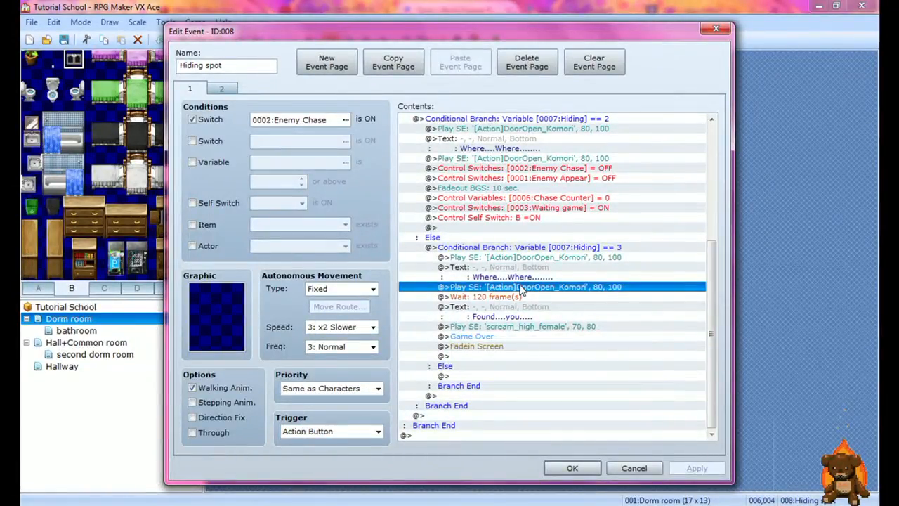
{"action": "key", "text": "Delete"}
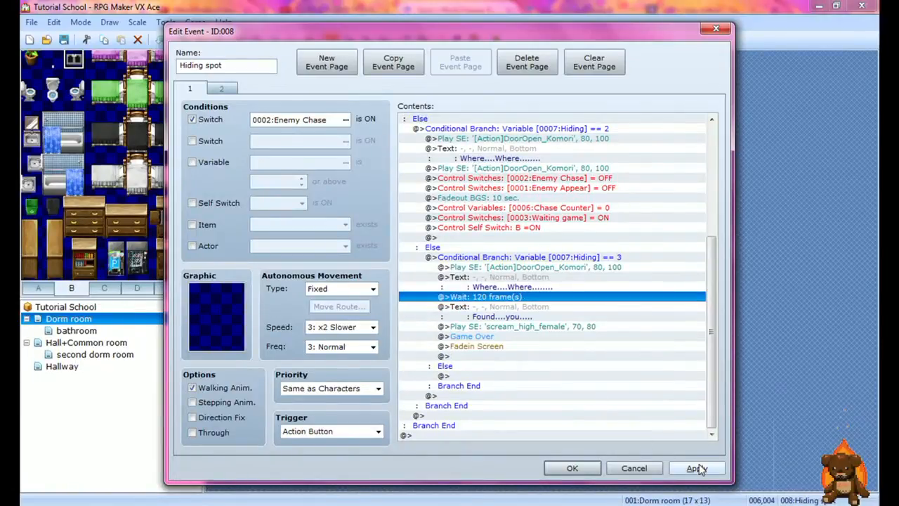
{"action": "left_click", "coordinate": [697, 468]}
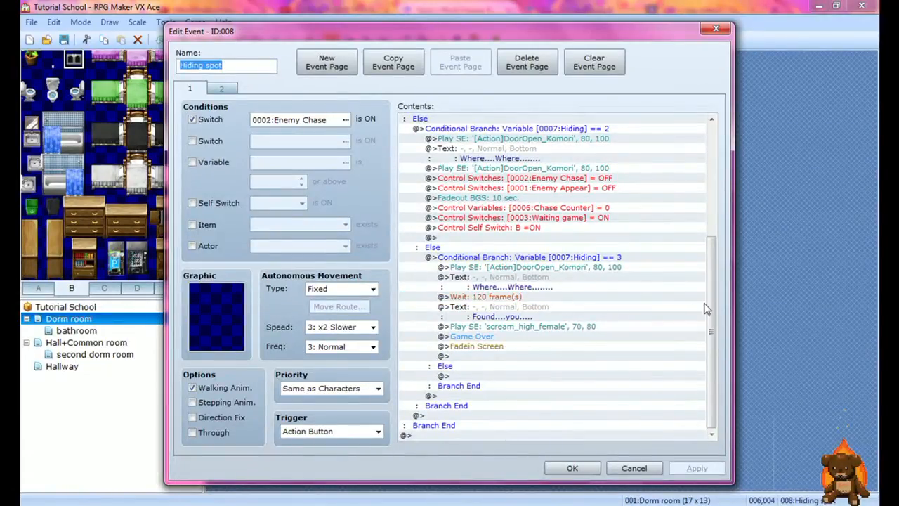
{"action": "left_click", "coordinate": [592, 468]}
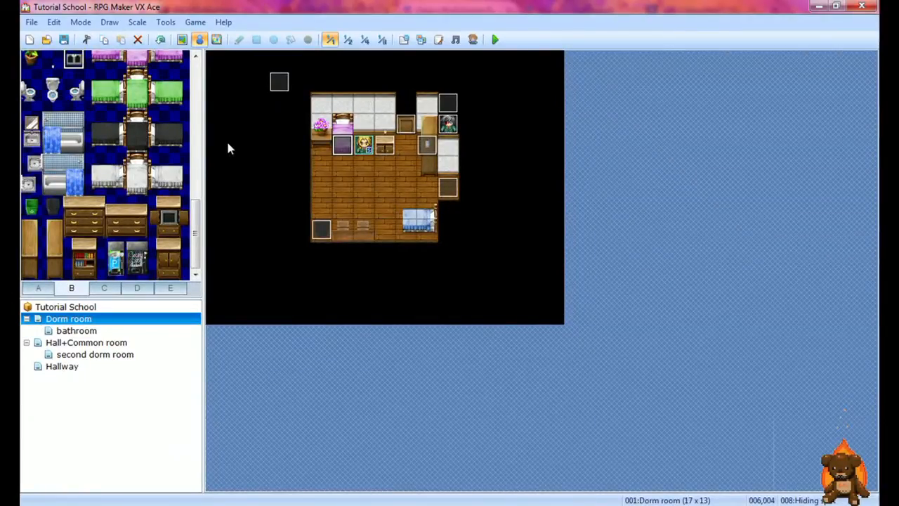
Open the Cabinet Hide event and inspect the $Cabinet work and $Cabinet work 2 graphics without changing the event's graphic
{"action": "double_click", "coordinate": [383, 149]}
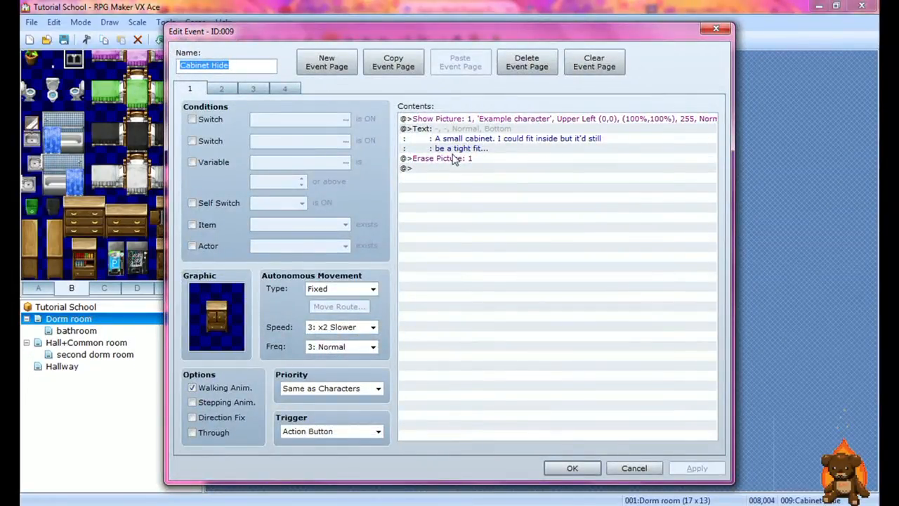
{"action": "left_click", "coordinate": [231, 320]}
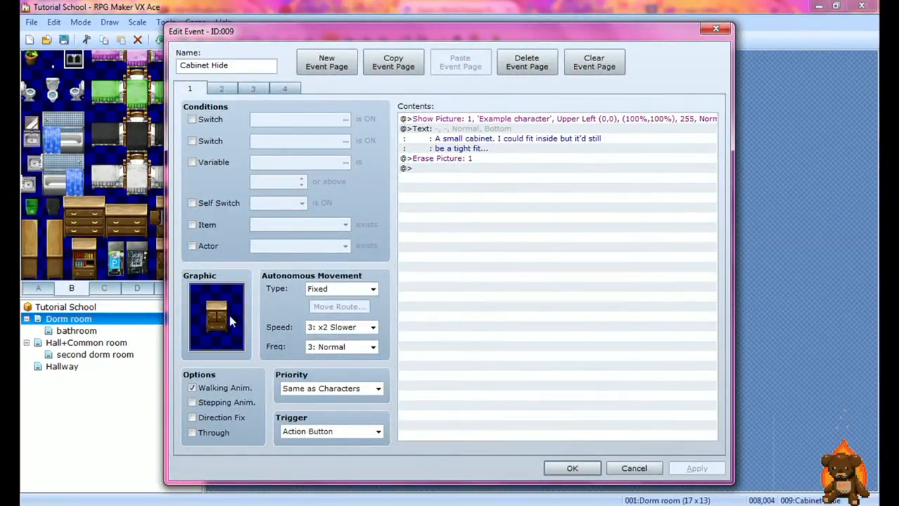
{"action": "double_click", "coordinate": [228, 312]}
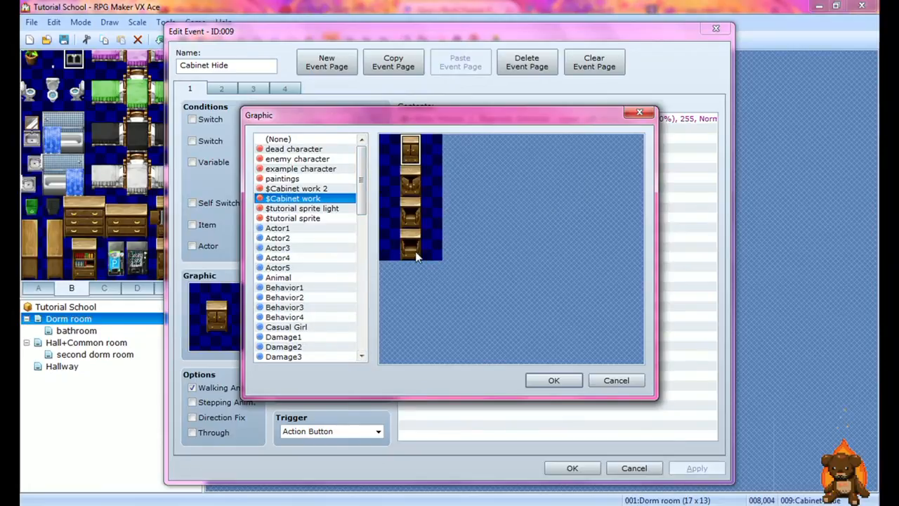
{"action": "left_click", "coordinate": [311, 189]}
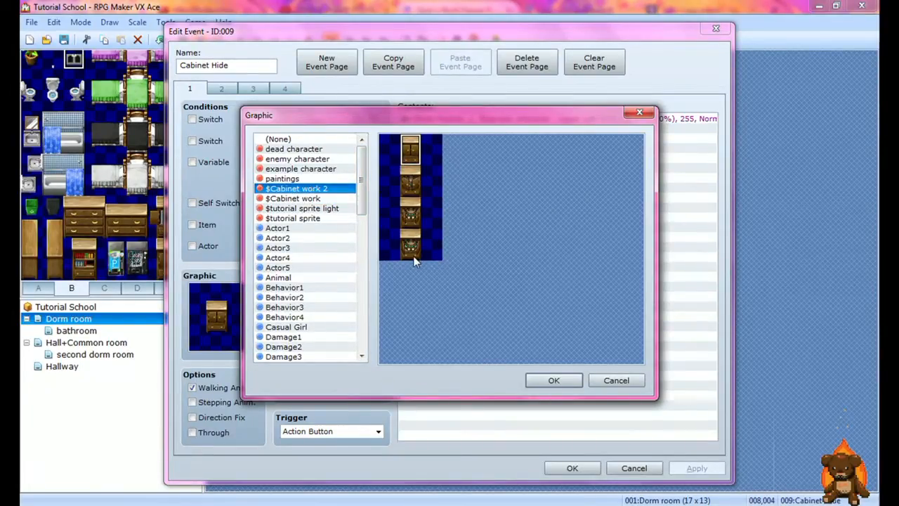
{"action": "left_click", "coordinate": [639, 113]}
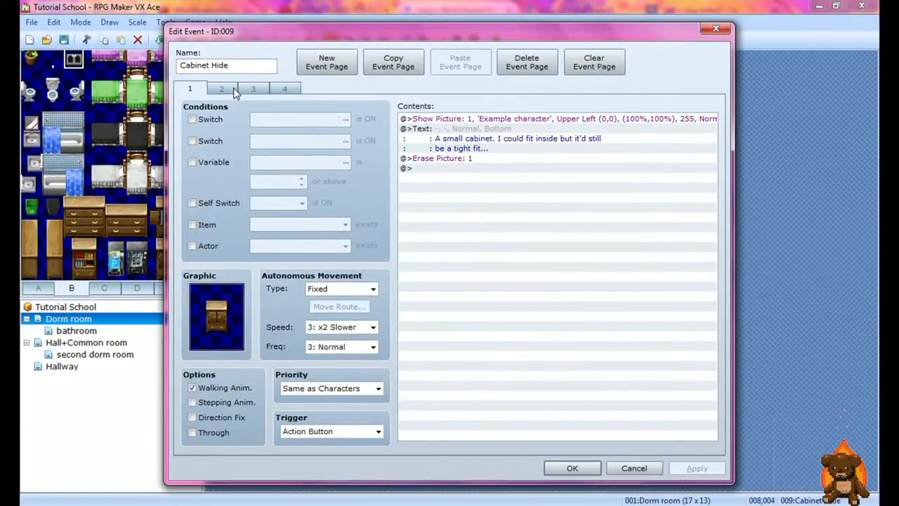
{"action": "double_click", "coordinate": [218, 294]}
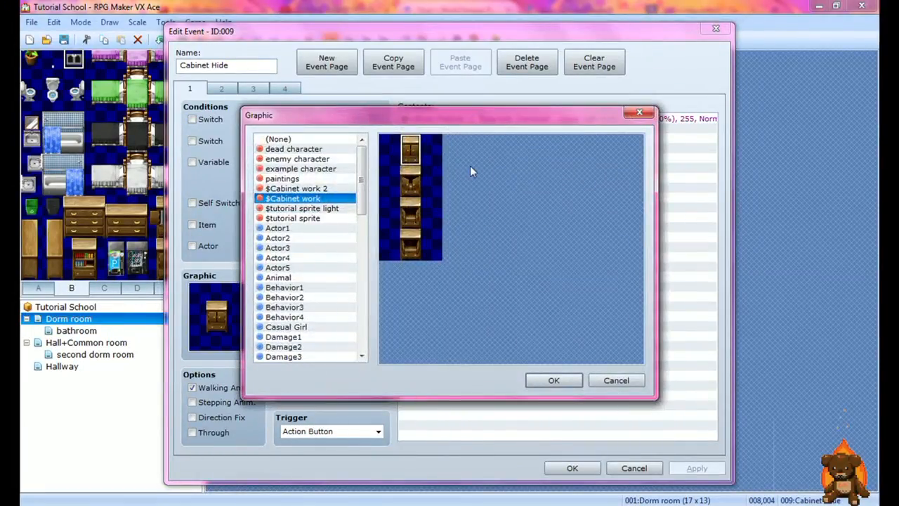
{"action": "left_click", "coordinate": [639, 112]}
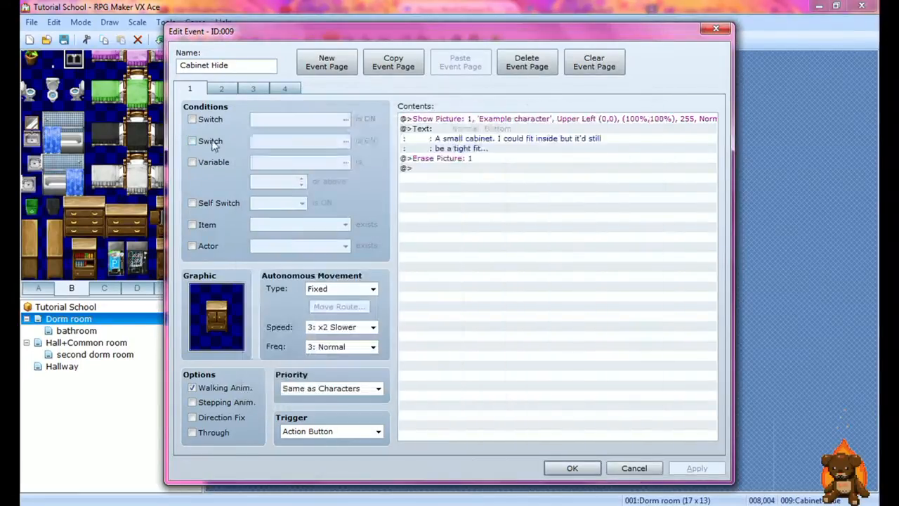
Review the opening commands on the Cabinet Hide event's page 2, from Show Picture through the first Set Move Route
{"action": "left_click", "coordinate": [221, 89]}
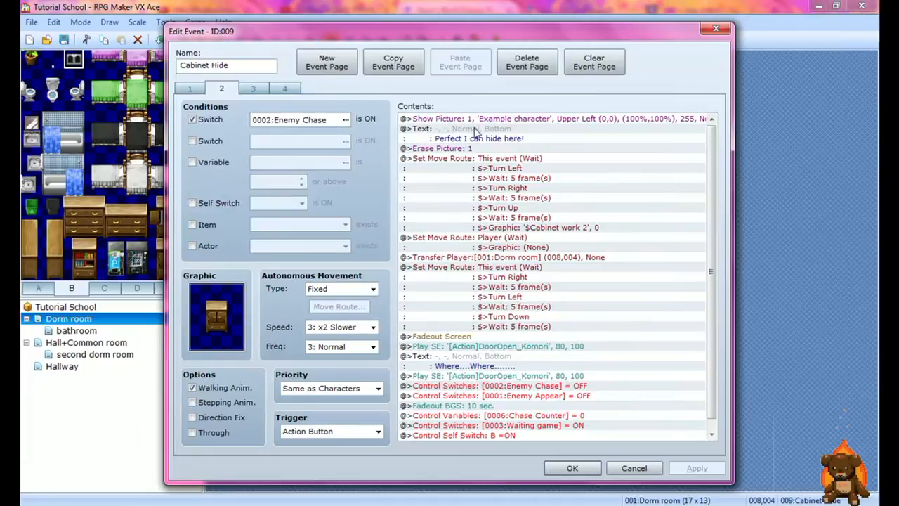
{"action": "left_click", "coordinate": [511, 120]}
{"action": "left_click", "coordinate": [513, 148]}
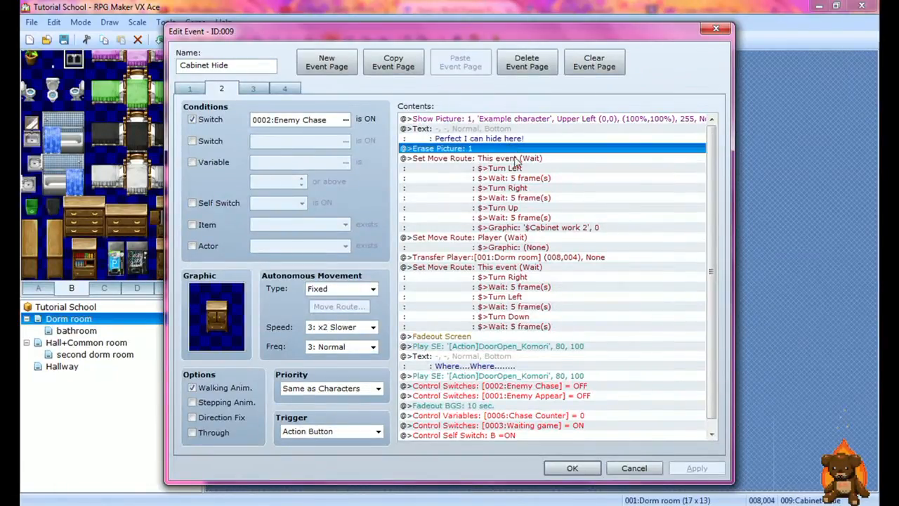
{"action": "left_click", "coordinate": [514, 158]}
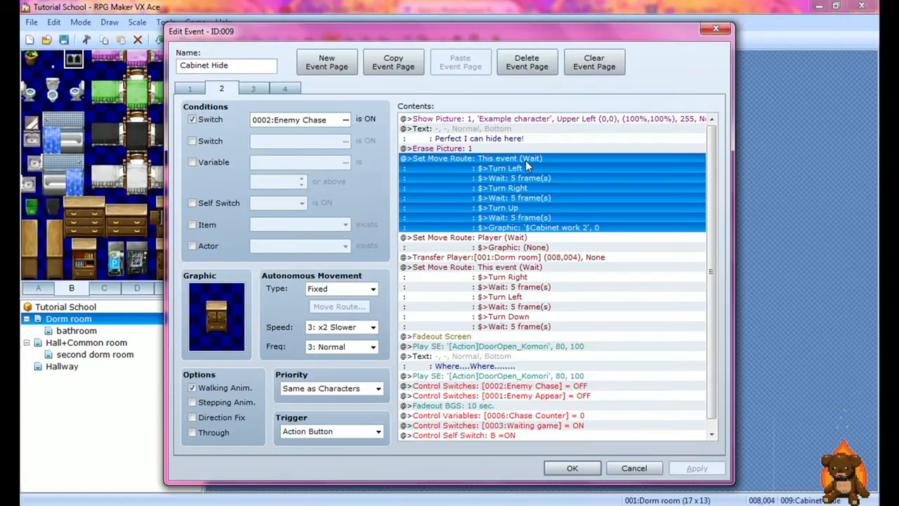
Inspect the first cabinet move route's turns, waits and graphic change on page 2, leaving its settings untouched
{"action": "double_click", "coordinate": [538, 211]}
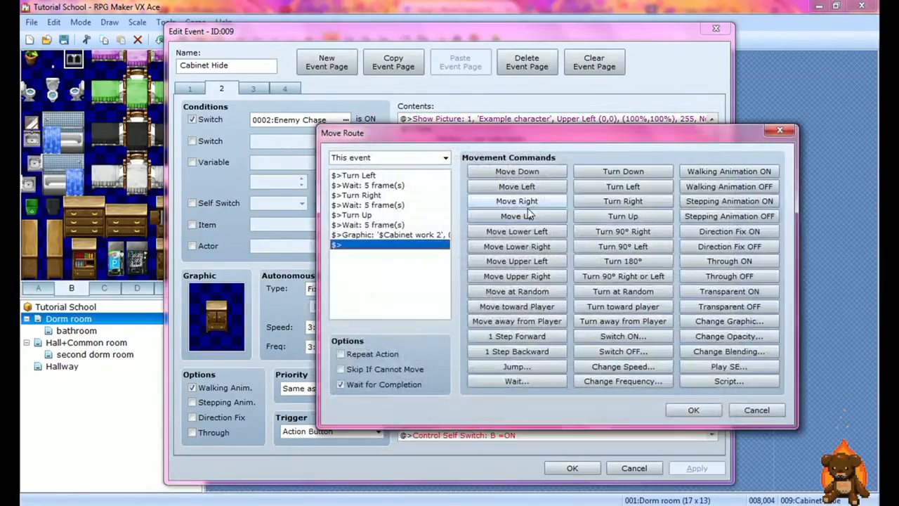
{"action": "left_click", "coordinate": [398, 185]}
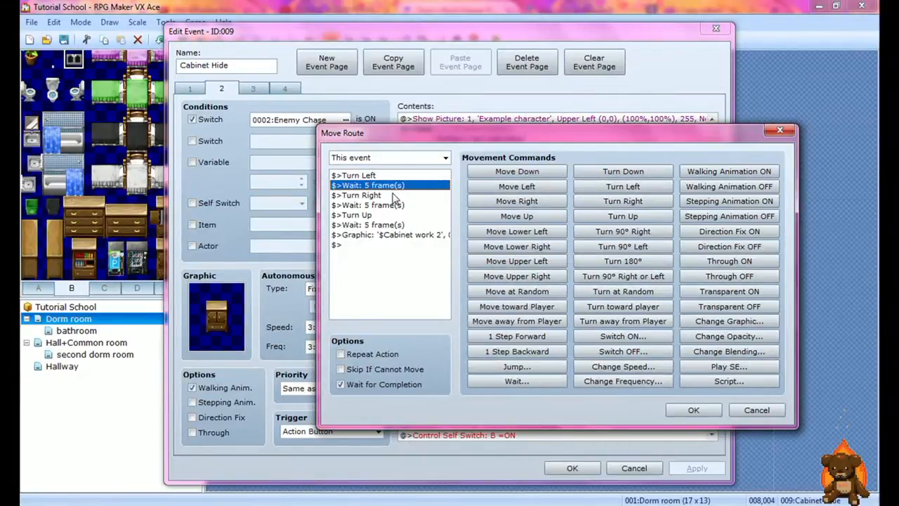
{"action": "left_click", "coordinate": [385, 176]}
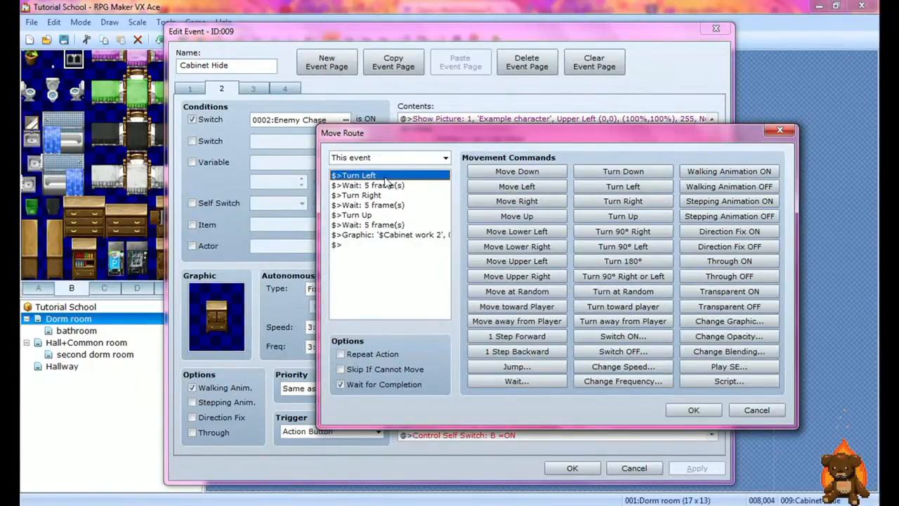
{"action": "left_click", "coordinate": [387, 197]}
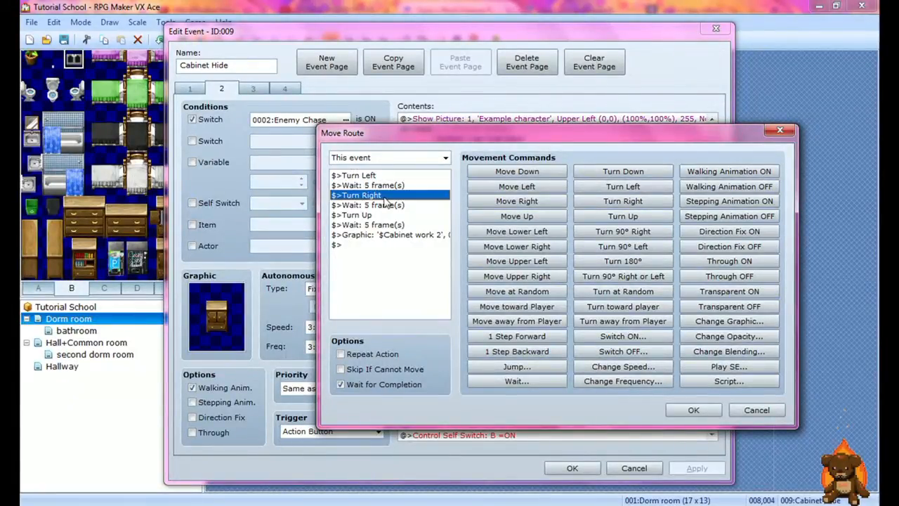
{"action": "left_click", "coordinate": [391, 234]}
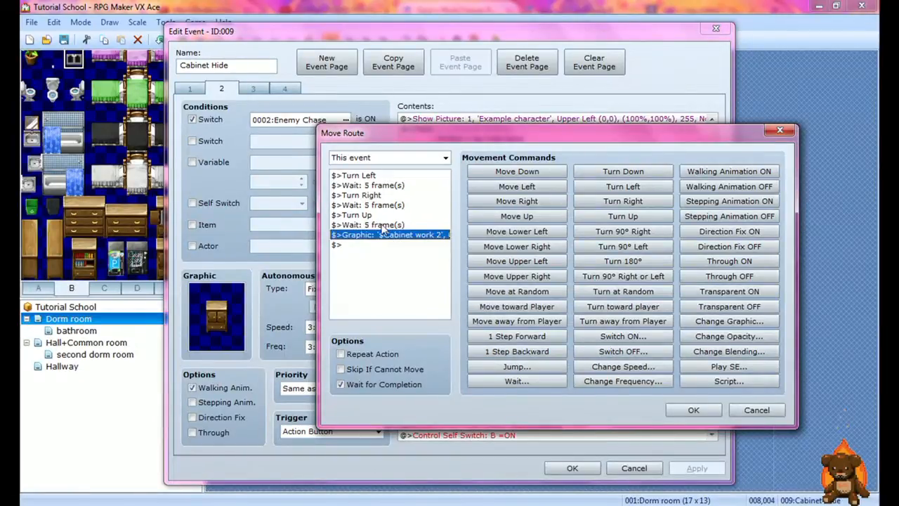
{"action": "double_click", "coordinate": [385, 236]}
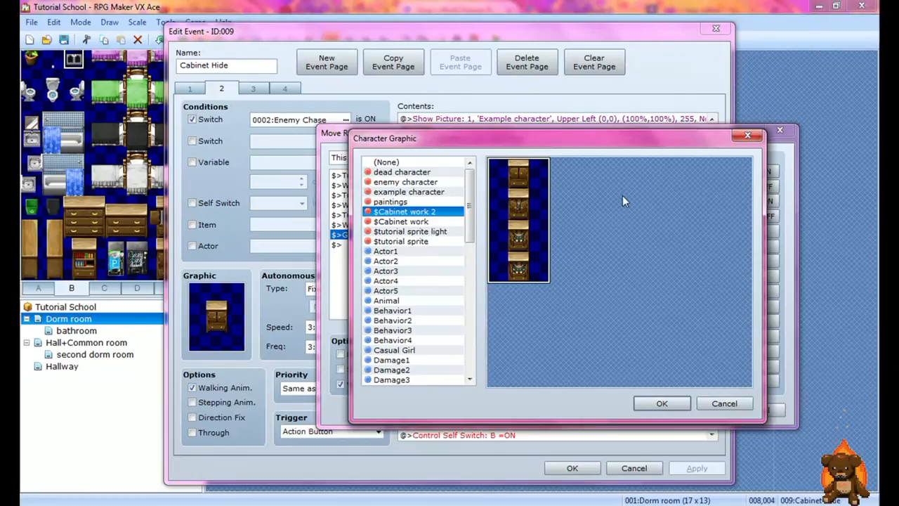
{"action": "left_click", "coordinate": [750, 135]}
{"action": "left_click", "coordinate": [783, 131]}
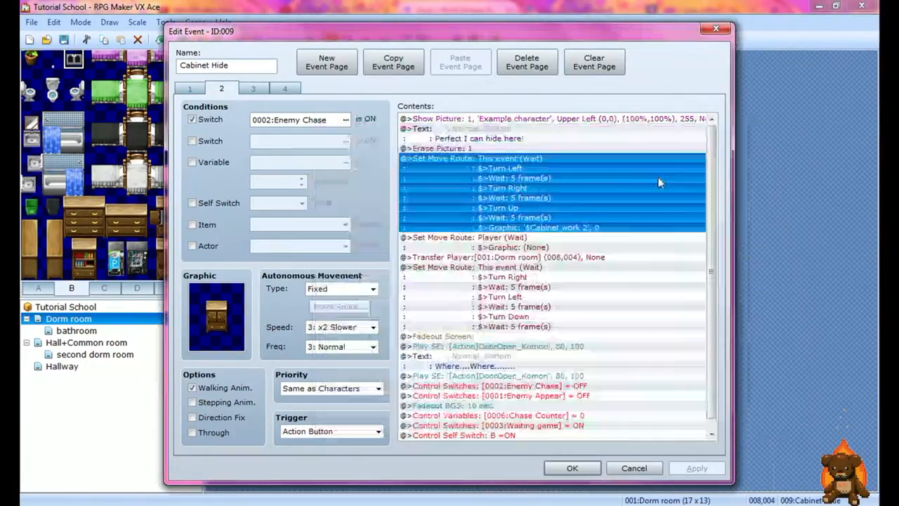
Examine page 2's player move route and the Transfer Player command's settings without changing them
{"action": "left_click", "coordinate": [517, 239]}
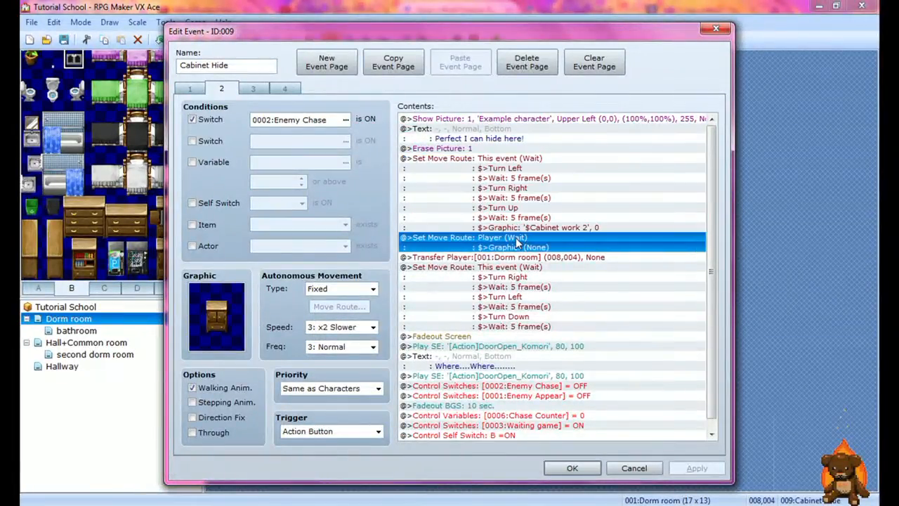
{"action": "double_click", "coordinate": [496, 244]}
{"action": "double_click", "coordinate": [472, 257]}
{"action": "left_click", "coordinate": [528, 232]}
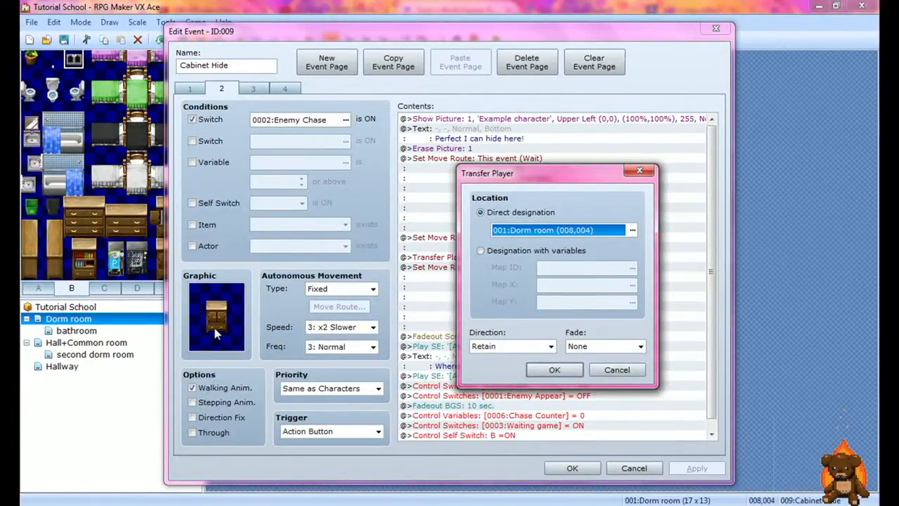
{"action": "left_click", "coordinate": [636, 170]}
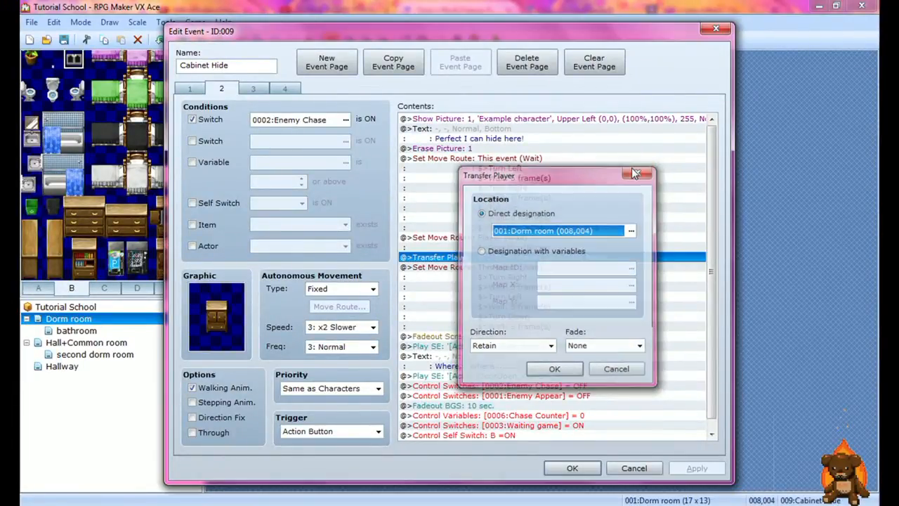
Review page 2's second cabinet move route, the Fadeout Screen, both door sound effects and the text between them
{"action": "left_click", "coordinate": [530, 270]}
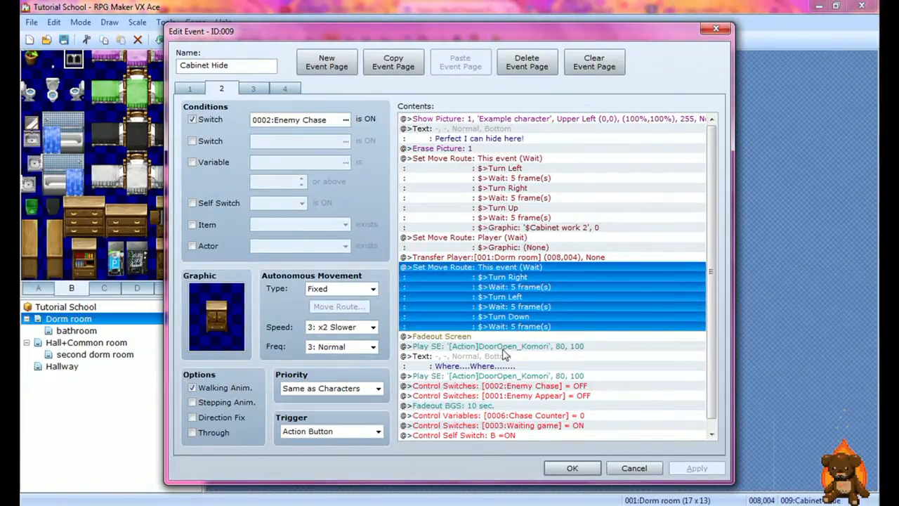
{"action": "scroll", "coordinate": [708, 309], "scroll_direction": "down", "scroll_amount": 1}
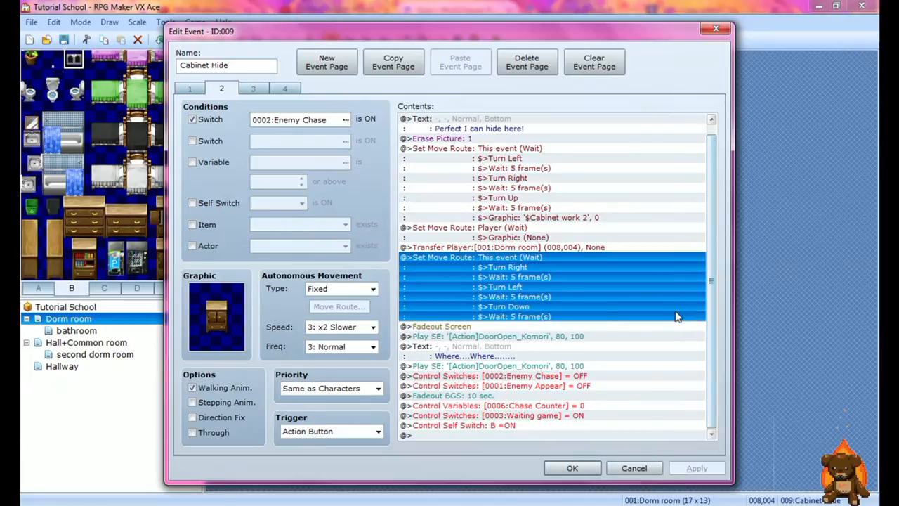
{"action": "left_click", "coordinate": [483, 328]}
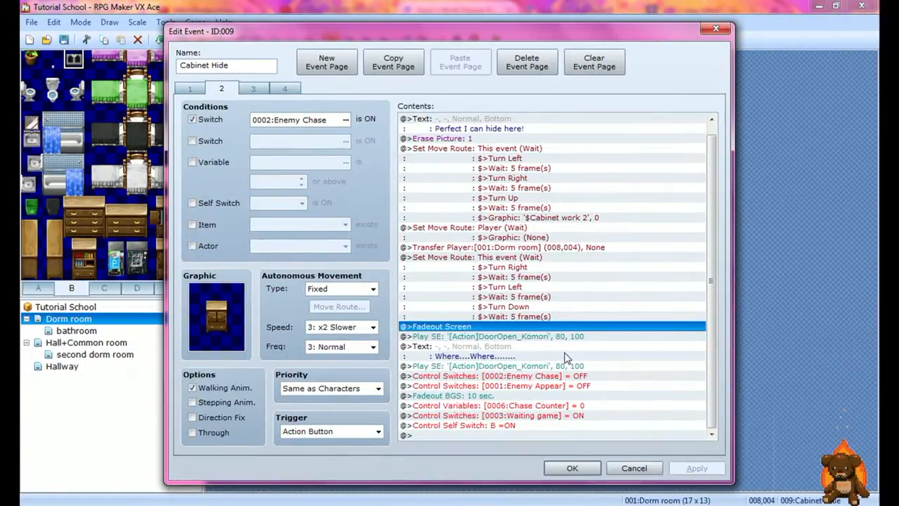
{"action": "left_click", "coordinate": [533, 335]}
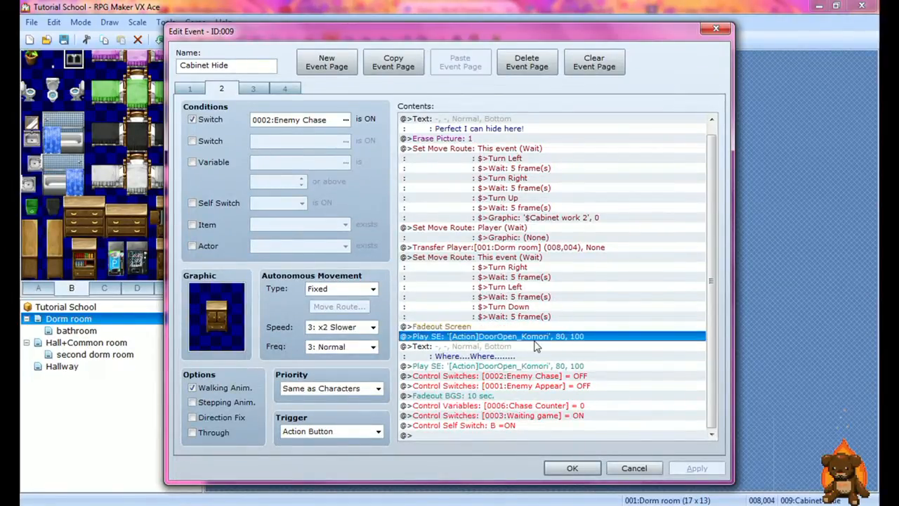
{"action": "left_click", "coordinate": [486, 351]}
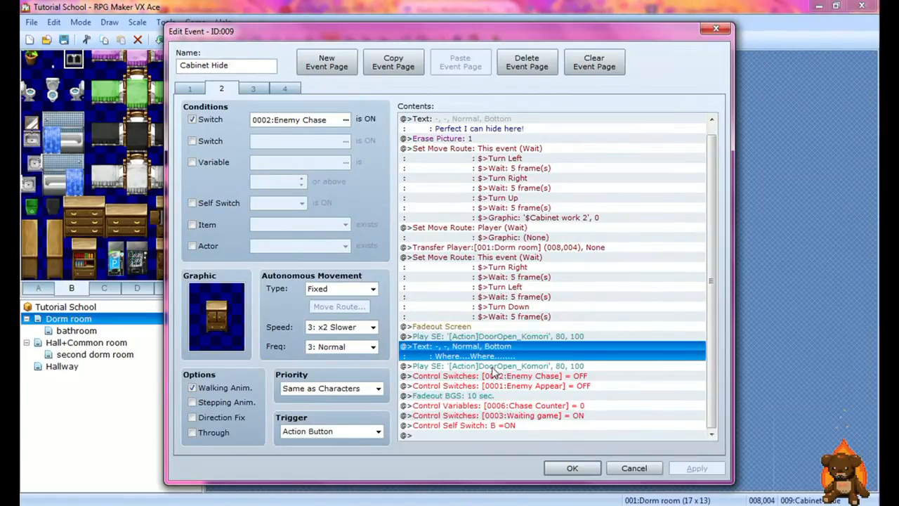
{"action": "left_click", "coordinate": [493, 367]}
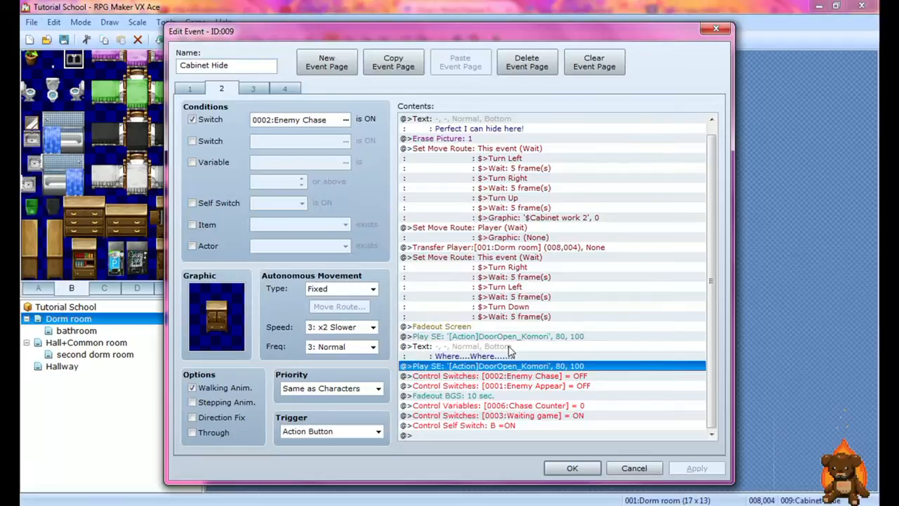
Review page 2's closing commands: the Enemy Chase, Enemy Appear and Waiting game switches, BGS fadeout, Chase Counter and self switch B
{"action": "left_click", "coordinate": [527, 377]}
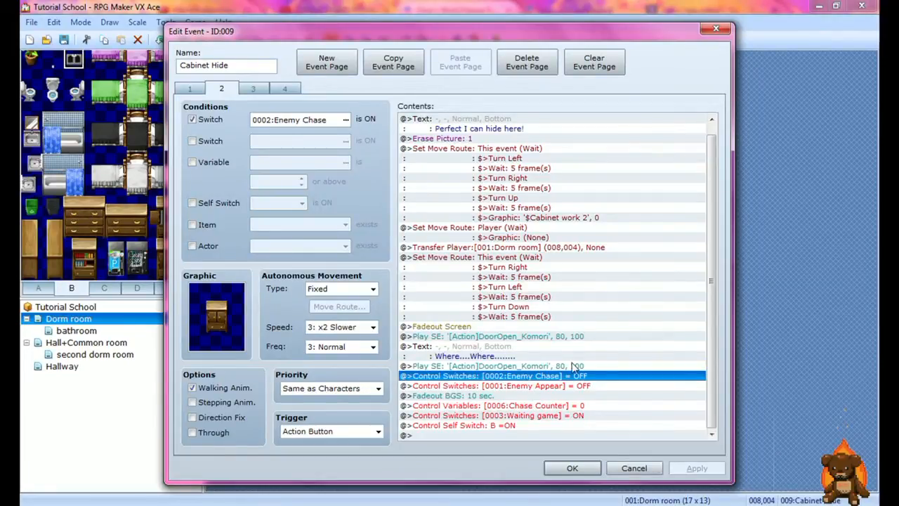
{"action": "left_click", "coordinate": [510, 385]}
{"action": "left_click", "coordinate": [491, 395]}
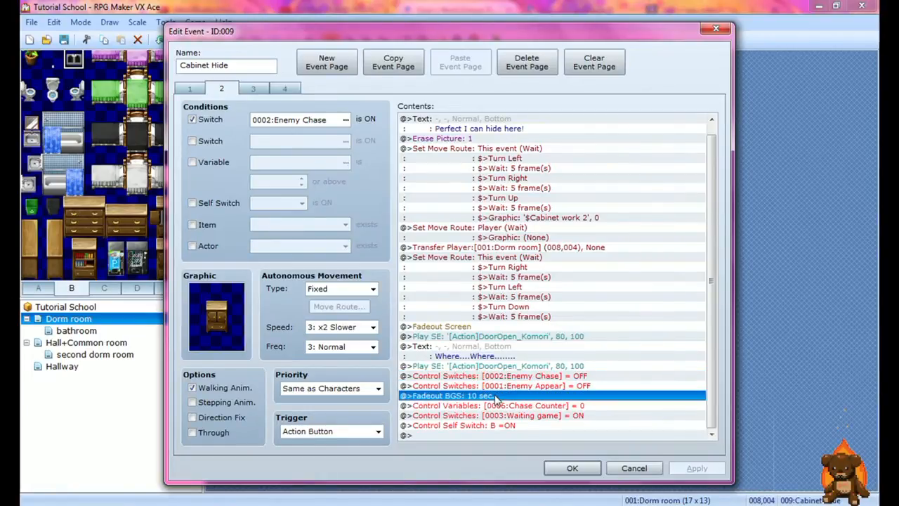
{"action": "left_click", "coordinate": [504, 408]}
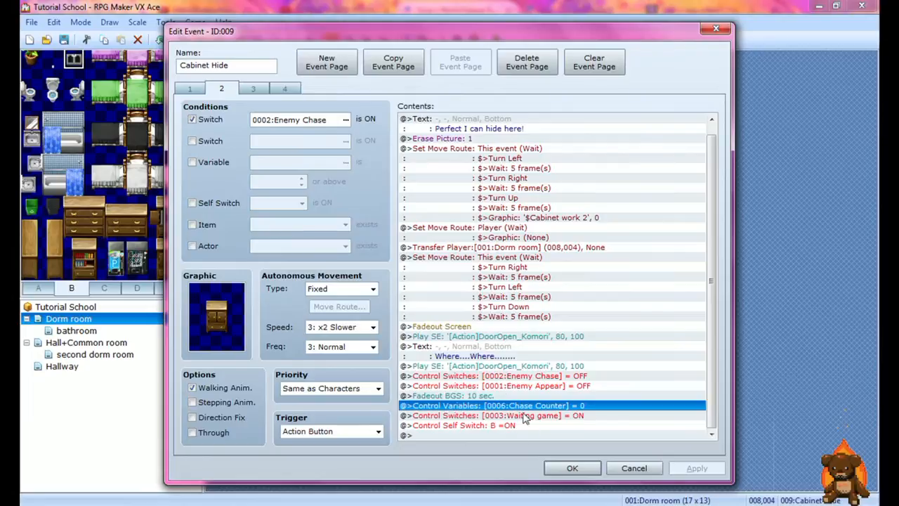
{"action": "left_click", "coordinate": [572, 417]}
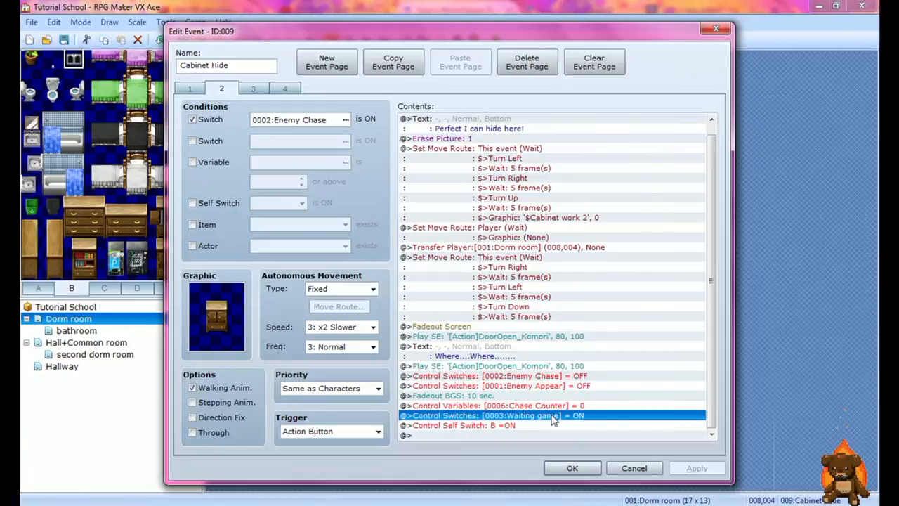
{"action": "left_click", "coordinate": [523, 426]}
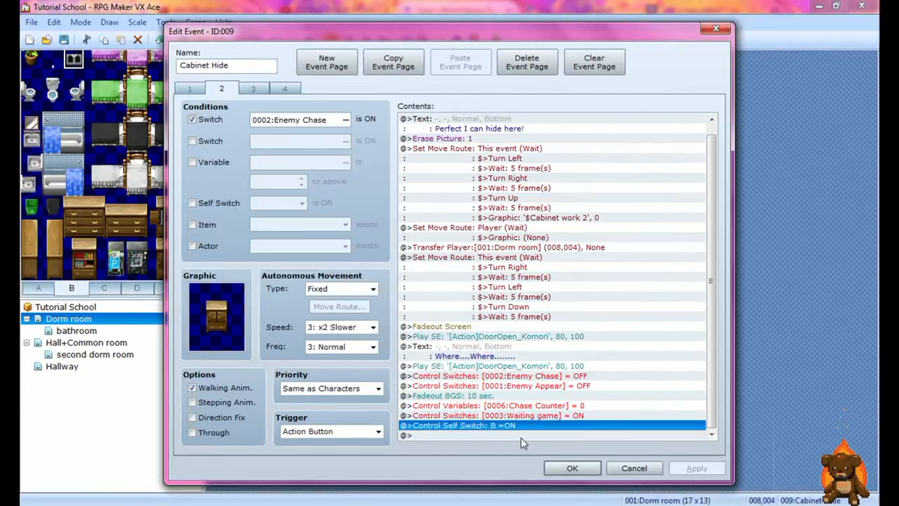
Open page 3 of the Cabinet Hide event and review its self switch condition, Fadein Screen and first two move routes
{"action": "left_click", "coordinate": [256, 90]}
{"action": "left_click", "coordinate": [192, 202]}
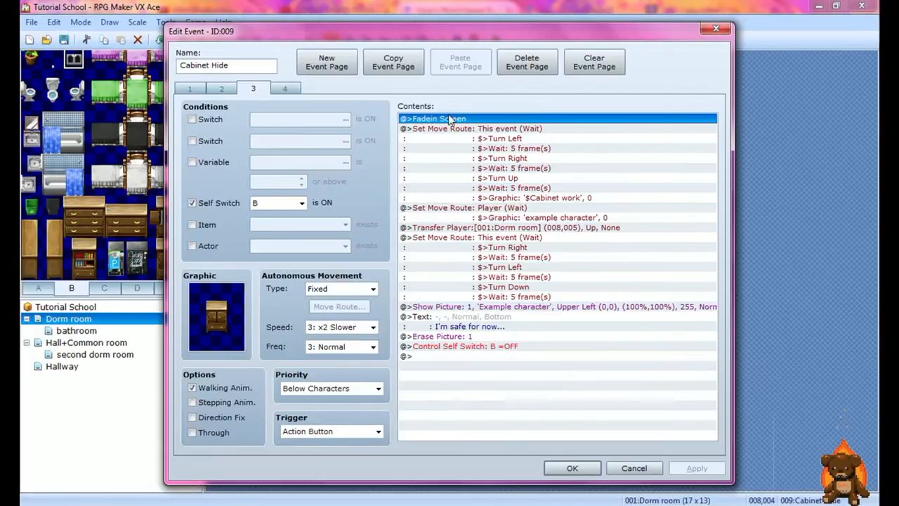
{"action": "left_click", "coordinate": [490, 132]}
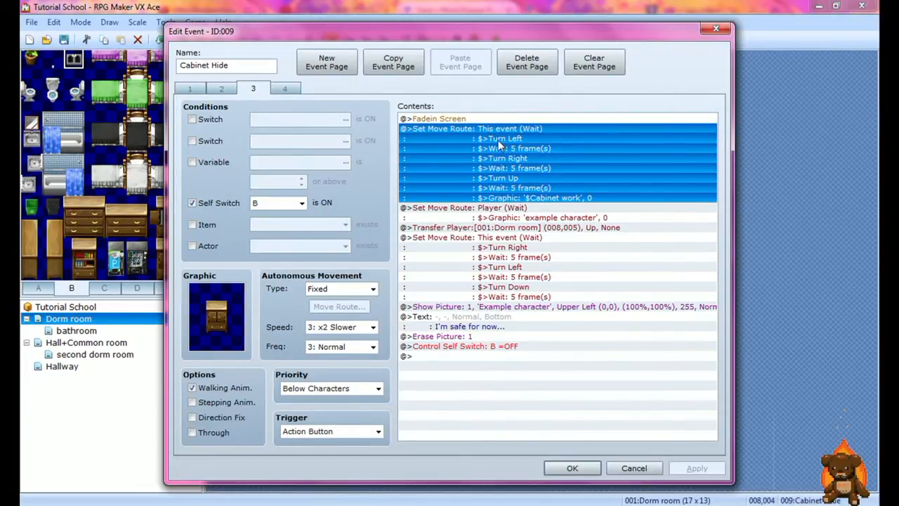
{"action": "left_click", "coordinate": [513, 210]}
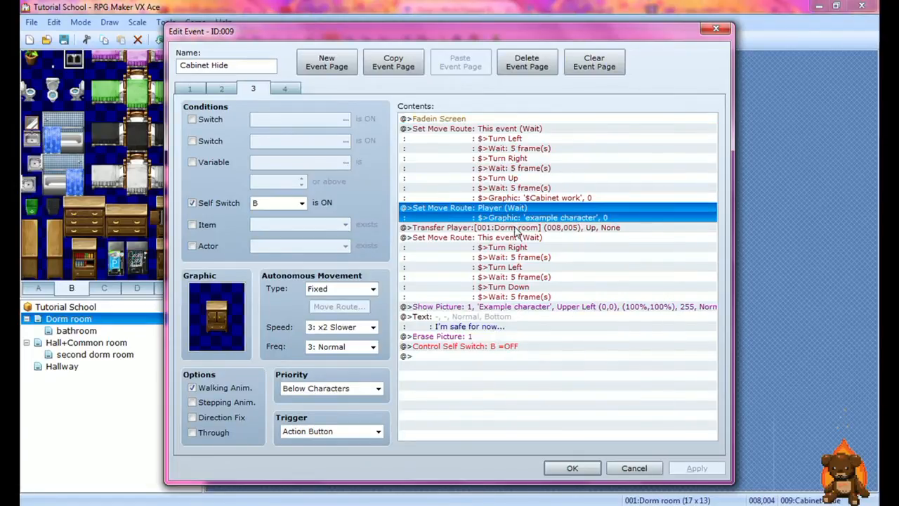
Inspect the location, direction and fade options of page 3's Transfer Player command, leaving them unchanged
{"action": "left_click", "coordinate": [505, 229]}
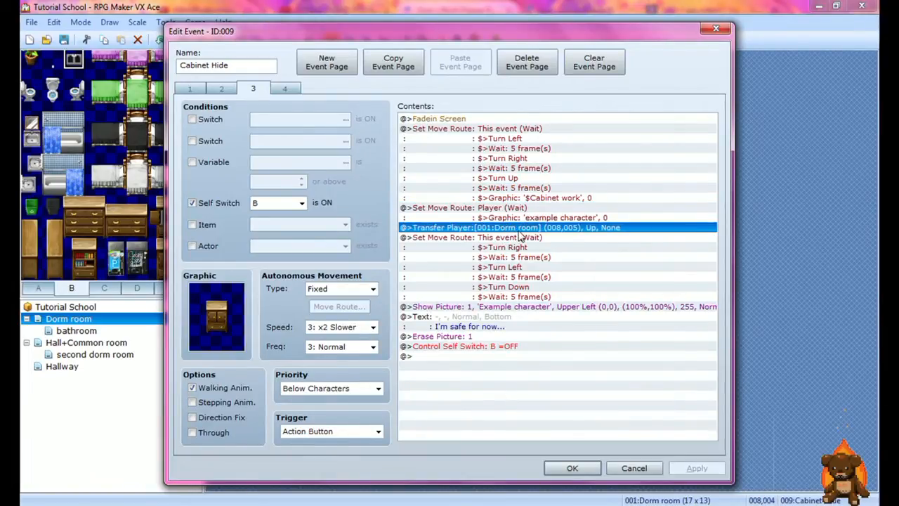
{"action": "key", "text": "Insert"}
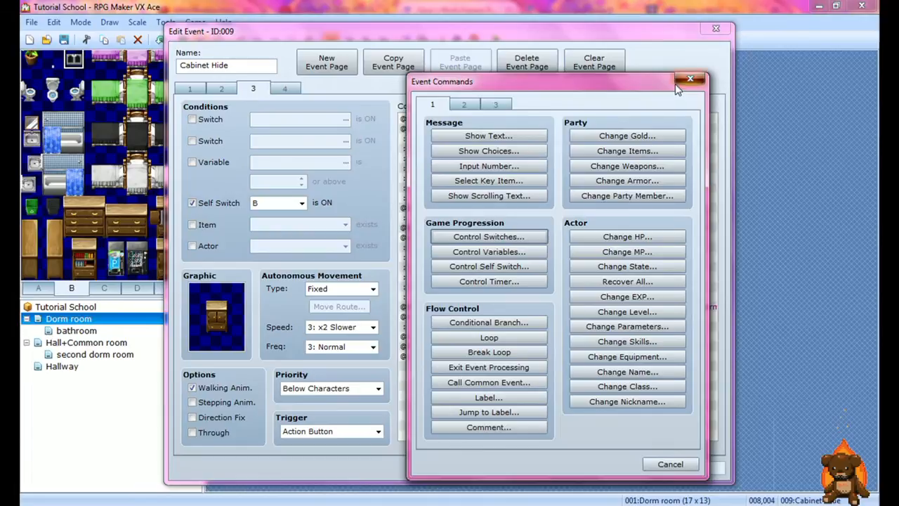
{"action": "left_click", "coordinate": [672, 88]}
{"action": "double_click", "coordinate": [577, 227]}
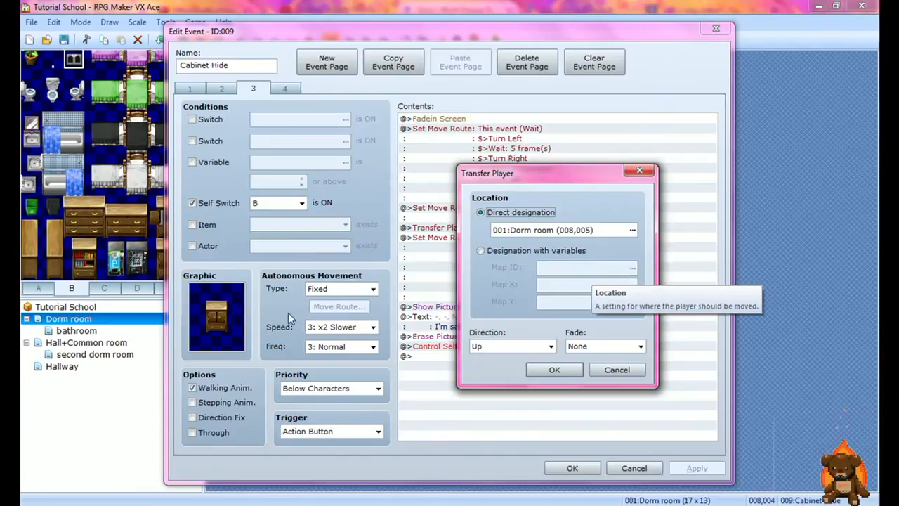
{"action": "left_click", "coordinate": [605, 351]}
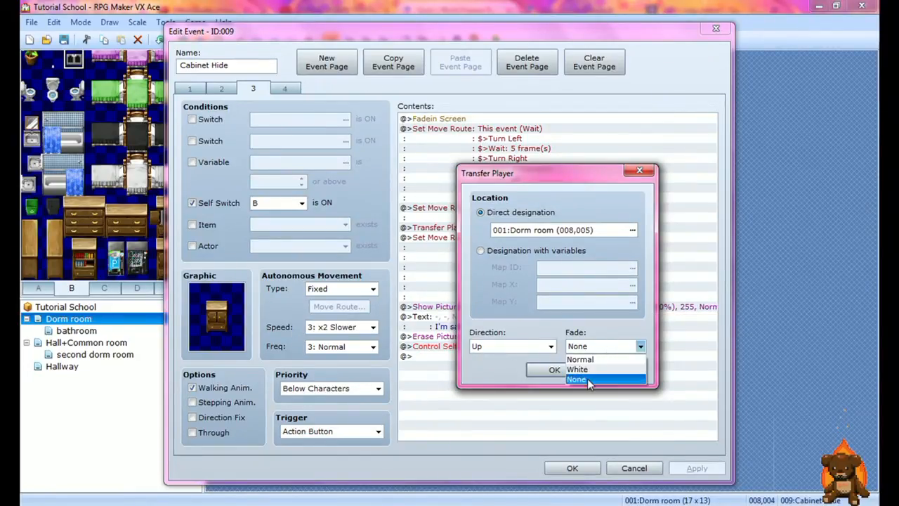
{"action": "left_click", "coordinate": [499, 372]}
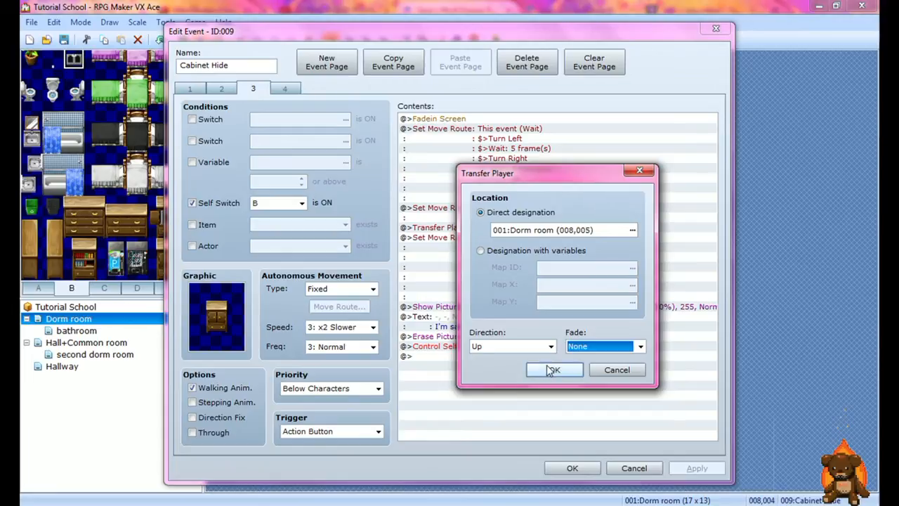
{"action": "left_click", "coordinate": [639, 171]}
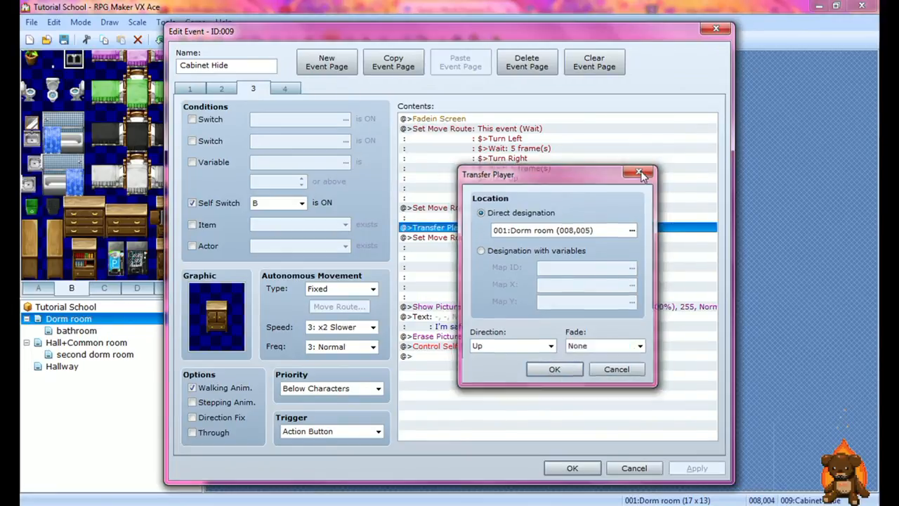
Review page 3's last cabinet move route, the Show Picture and Erase Picture commands, and the Control Self Switch B command
{"action": "left_click", "coordinate": [521, 248]}
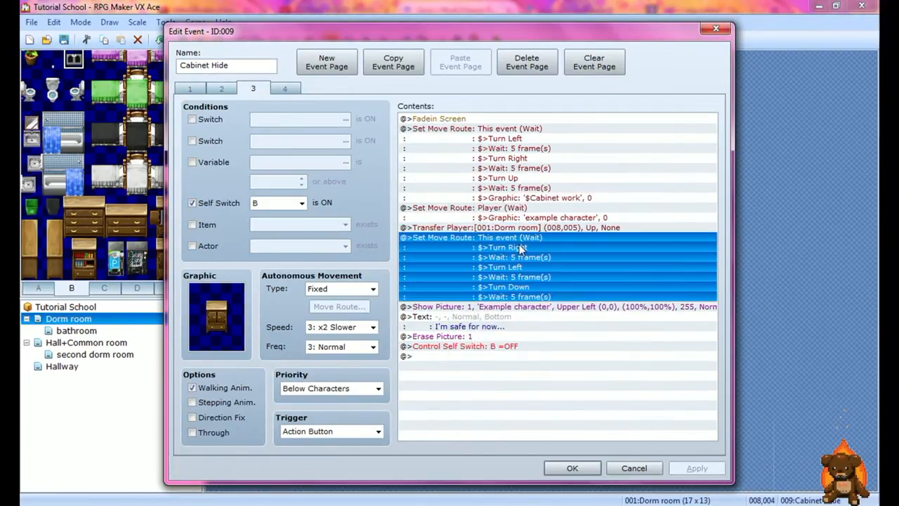
{"action": "left_click", "coordinate": [510, 309]}
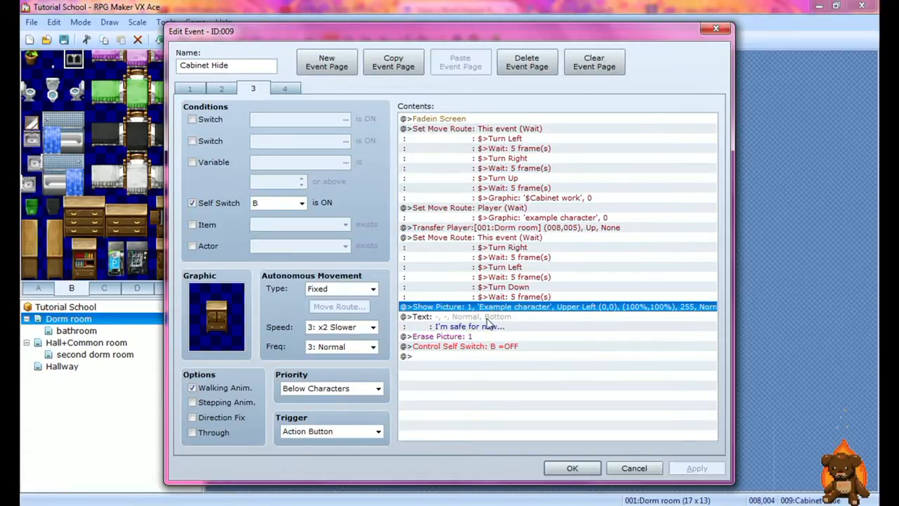
{"action": "left_click", "coordinate": [479, 336]}
{"action": "left_click", "coordinate": [477, 346]}
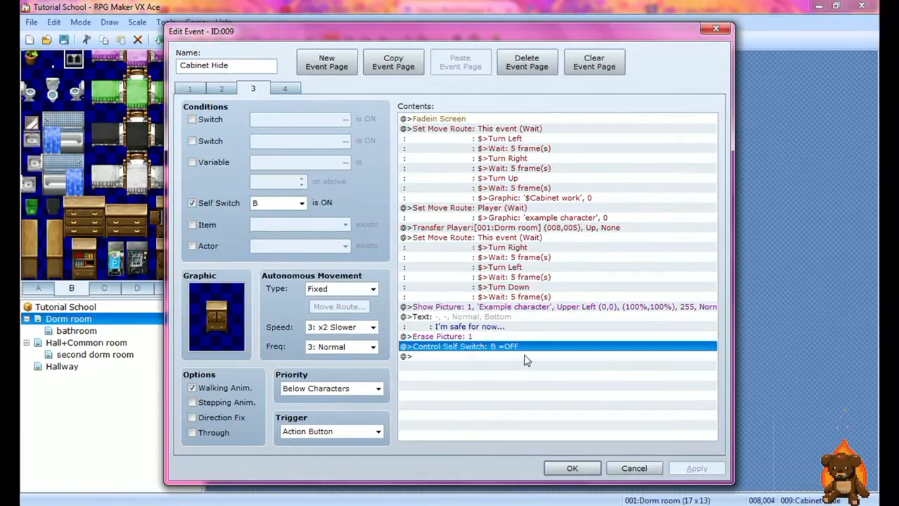
Review page 1's cabinet message and page 4's Enemy Appear condition and commands, then close the Cabinet Hide event
{"action": "left_click", "coordinate": [199, 89]}
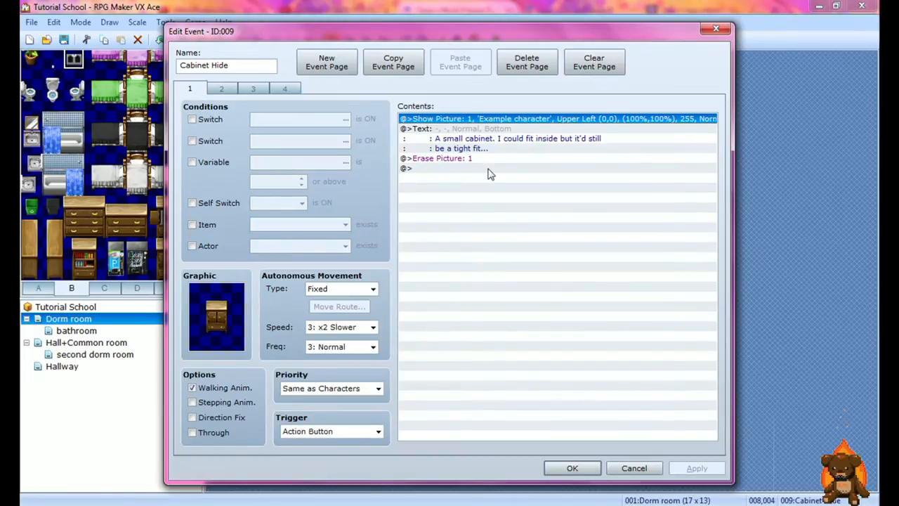
{"action": "left_click", "coordinate": [286, 89]}
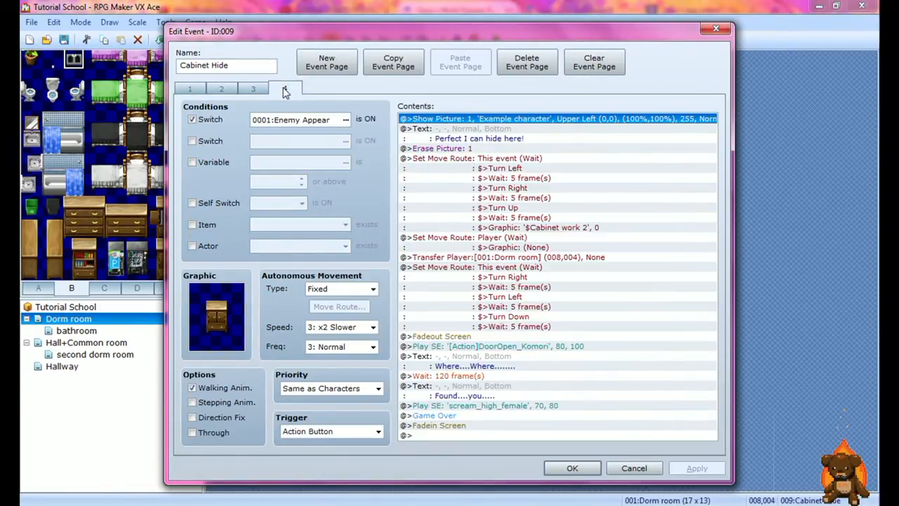
{"action": "left_click", "coordinate": [267, 119]}
{"action": "left_click", "coordinate": [512, 179]}
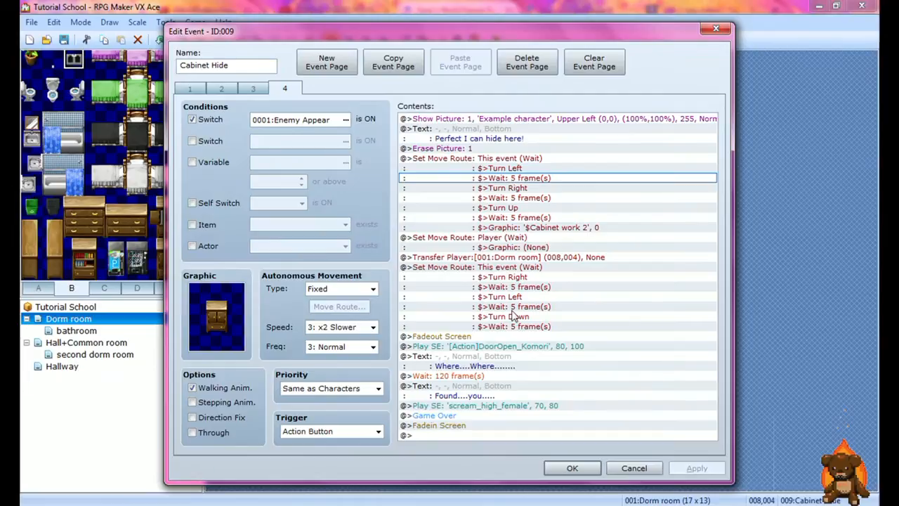
{"action": "left_click", "coordinate": [571, 469]}
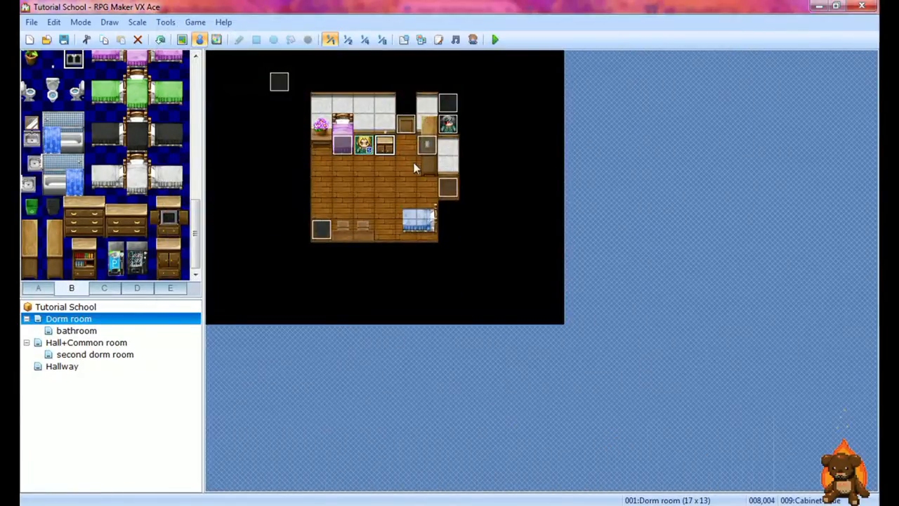
Reopen the Cabinet Hide event and review the two cabinet move routes on page 4
{"action": "double_click", "coordinate": [389, 146]}
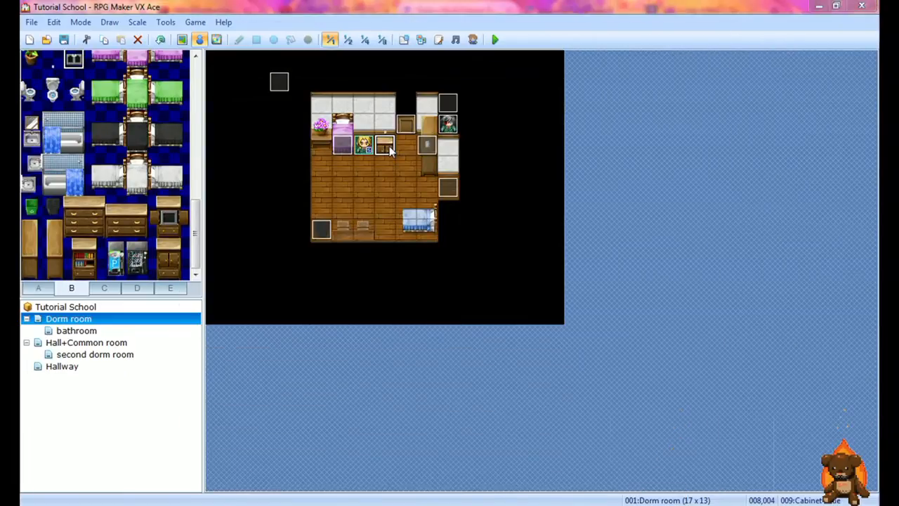
{"action": "left_click", "coordinate": [287, 89]}
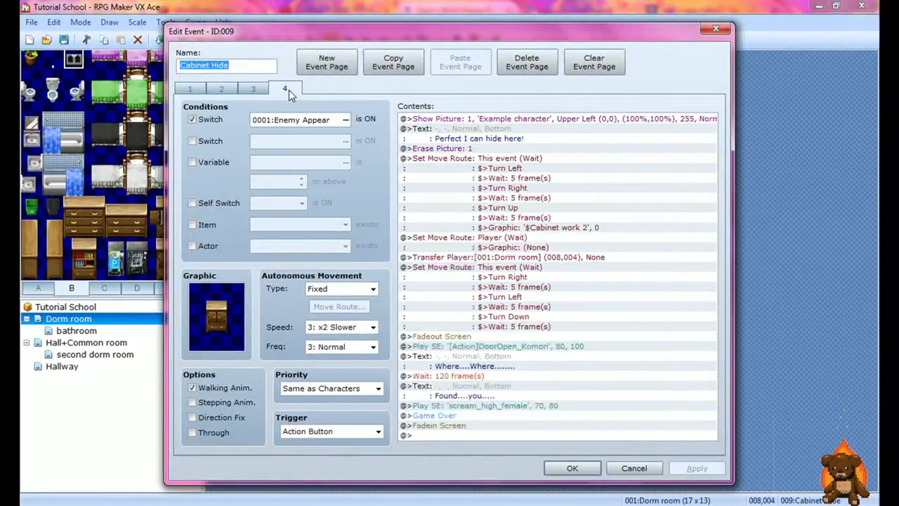
{"action": "left_click", "coordinate": [489, 268]}
{"action": "left_click", "coordinate": [513, 169]}
{"action": "left_click", "coordinate": [511, 273]}
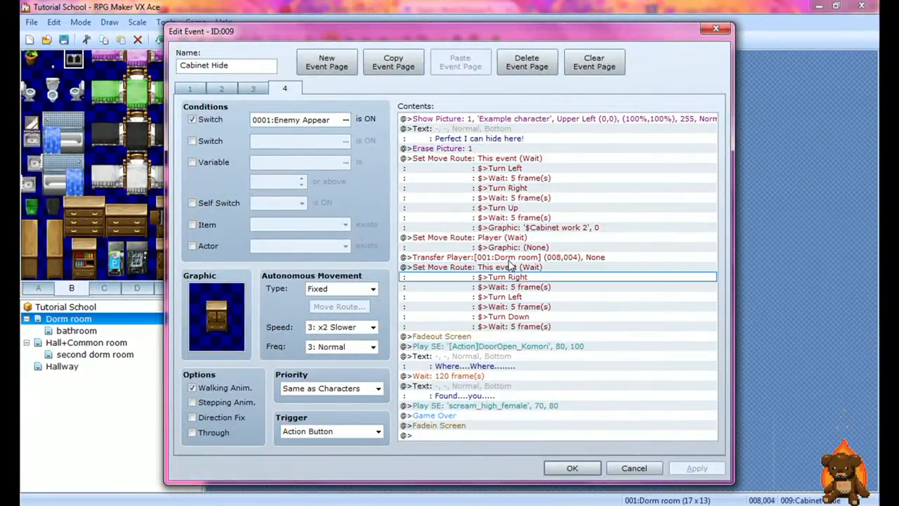
{"action": "left_click", "coordinate": [501, 198]}
{"action": "left_click", "coordinate": [496, 158]}
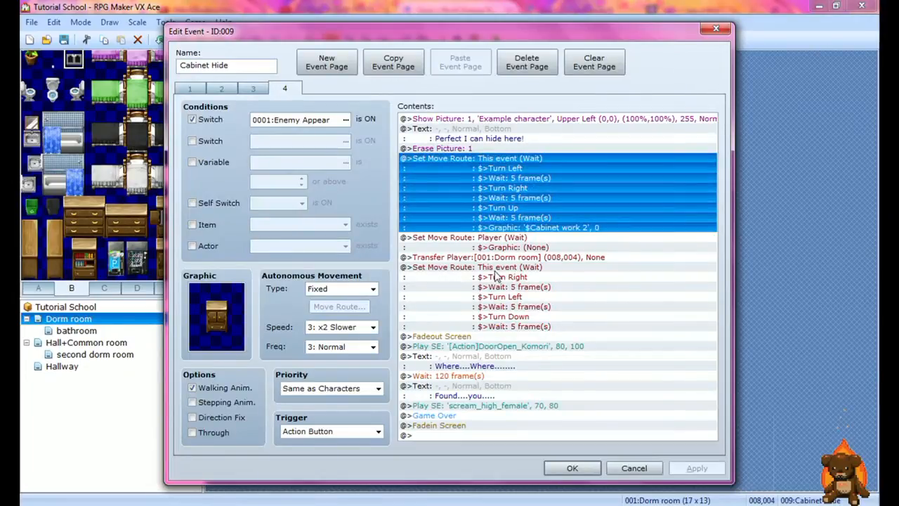
Compare the commands and conditions of Cabinet Hide pages 2 and 4, glancing at page 3 in between
{"action": "left_click", "coordinate": [221, 89]}
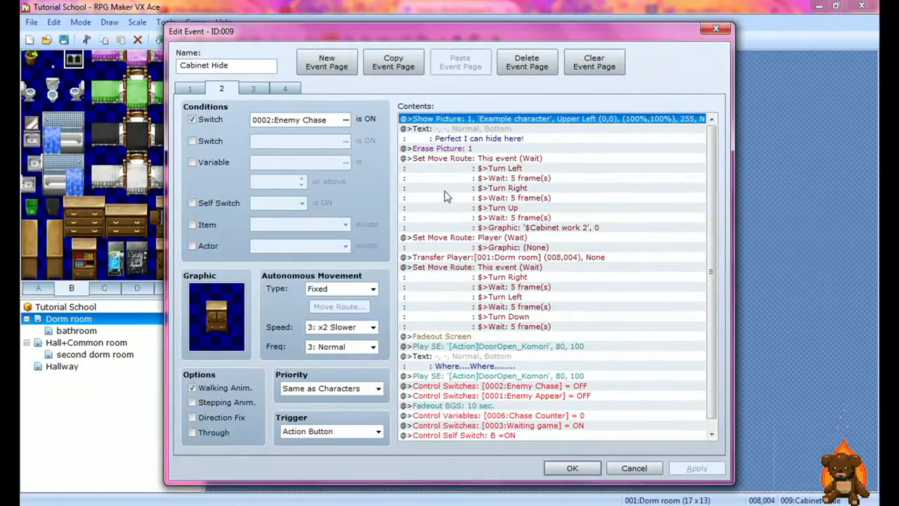
{"action": "left_click", "coordinate": [520, 247]}
{"action": "scroll", "coordinate": [520, 244], "scroll_direction": "down", "scroll_amount": 1}
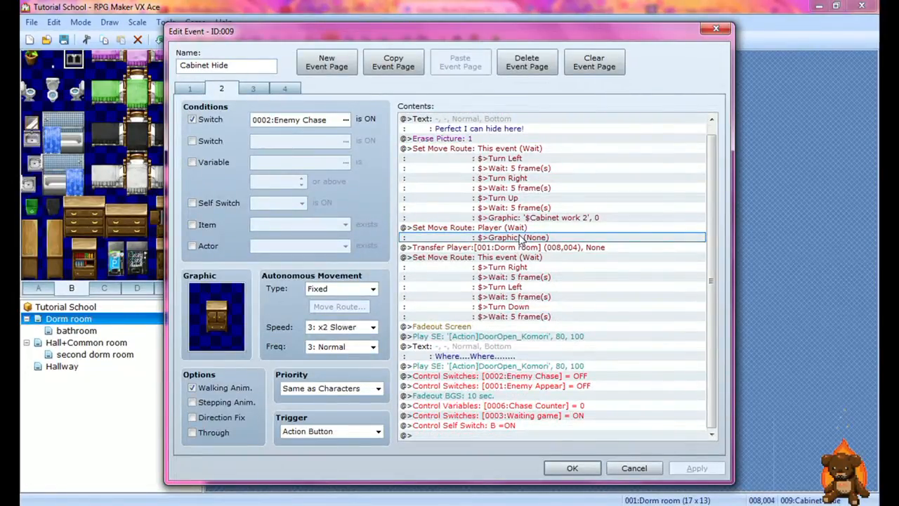
{"action": "scroll", "coordinate": [521, 240], "scroll_direction": "up", "scroll_amount": 1}
{"action": "left_click", "coordinate": [278, 91]}
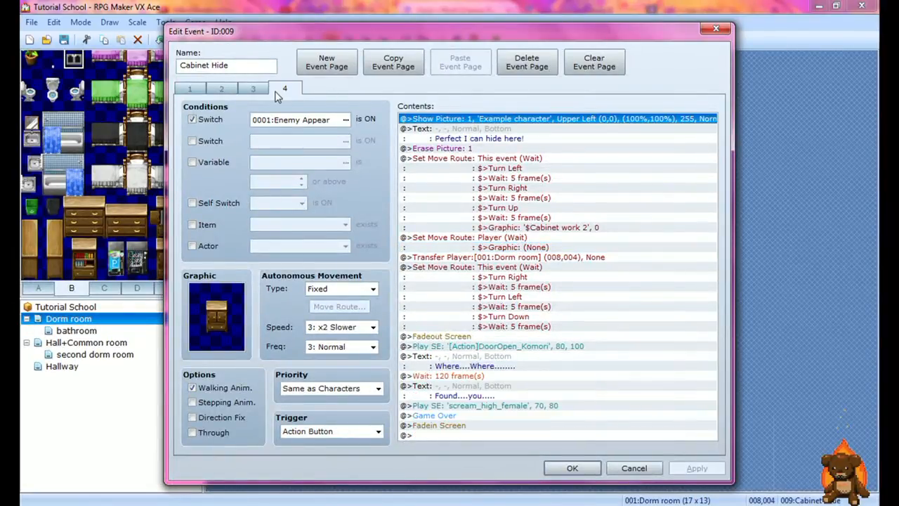
{"action": "left_click", "coordinate": [253, 89]}
{"action": "left_click", "coordinate": [286, 92]}
{"action": "left_click", "coordinate": [511, 199]}
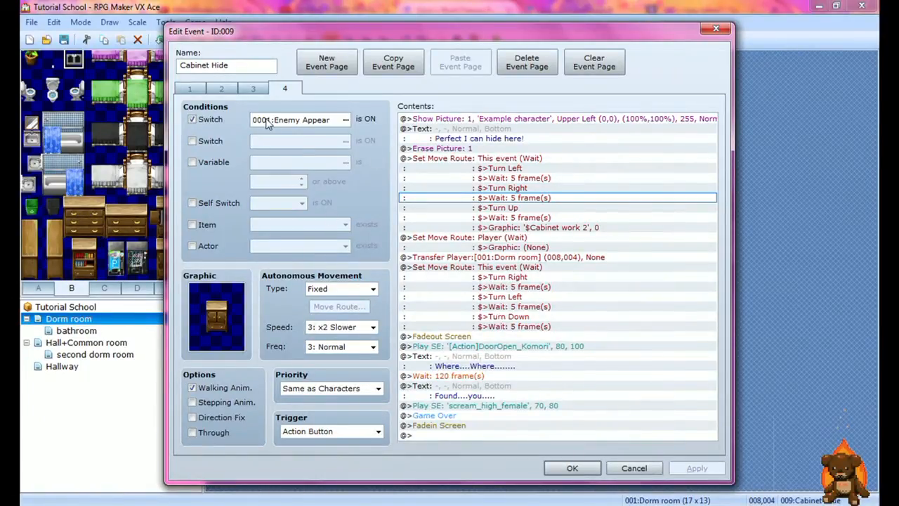
Review page 2's Transfer Player command and the commands through the end of the list, then close the Cabinet Hide event
{"action": "left_click", "coordinate": [217, 91]}
{"action": "left_click", "coordinate": [523, 257]}
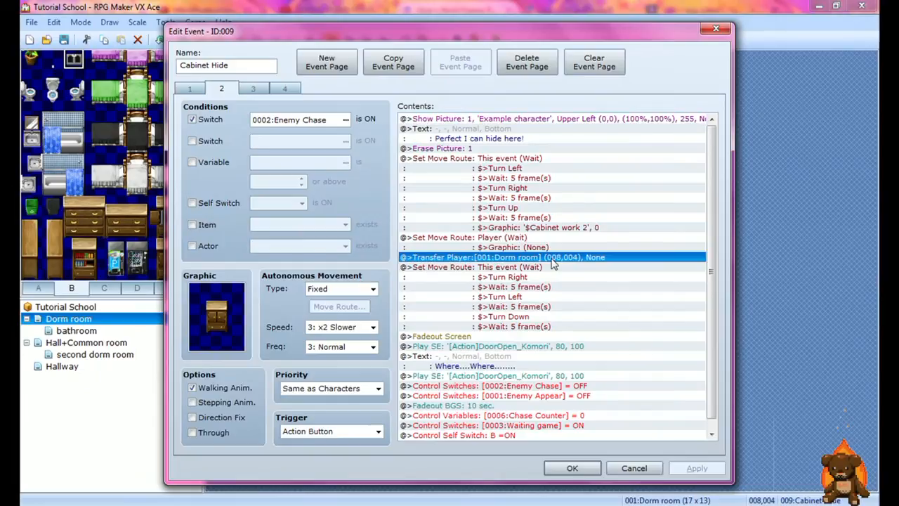
{"action": "scroll", "coordinate": [562, 267], "scroll_direction": "down", "scroll_amount": 1}
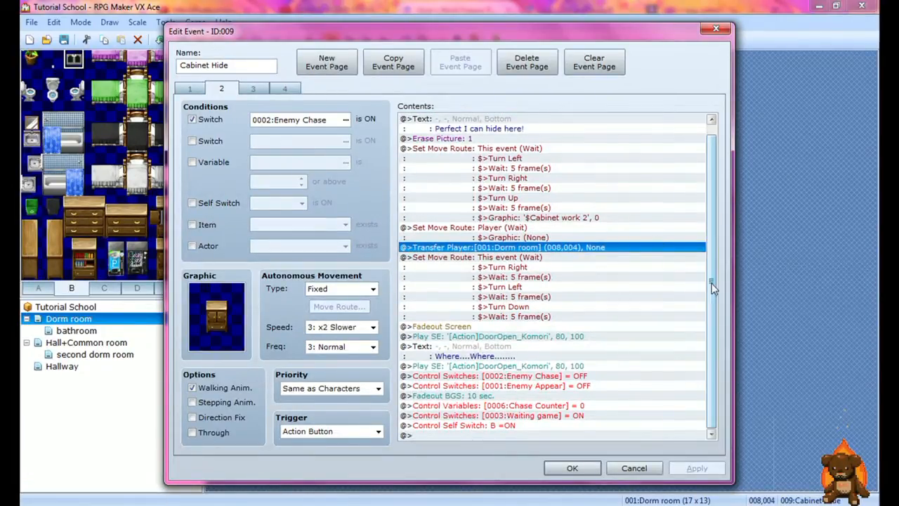
{"action": "scroll", "coordinate": [712, 283], "scroll_direction": "up", "scroll_amount": 1}
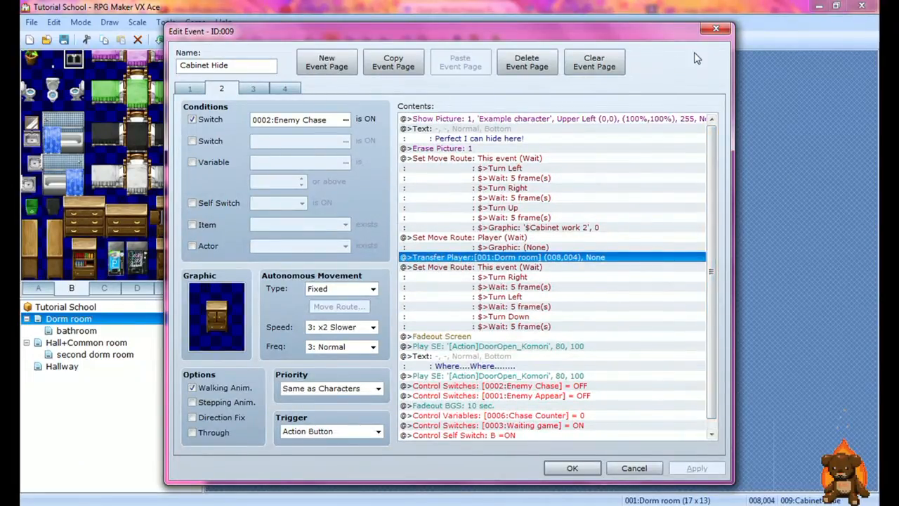
{"action": "left_click", "coordinate": [716, 29]}
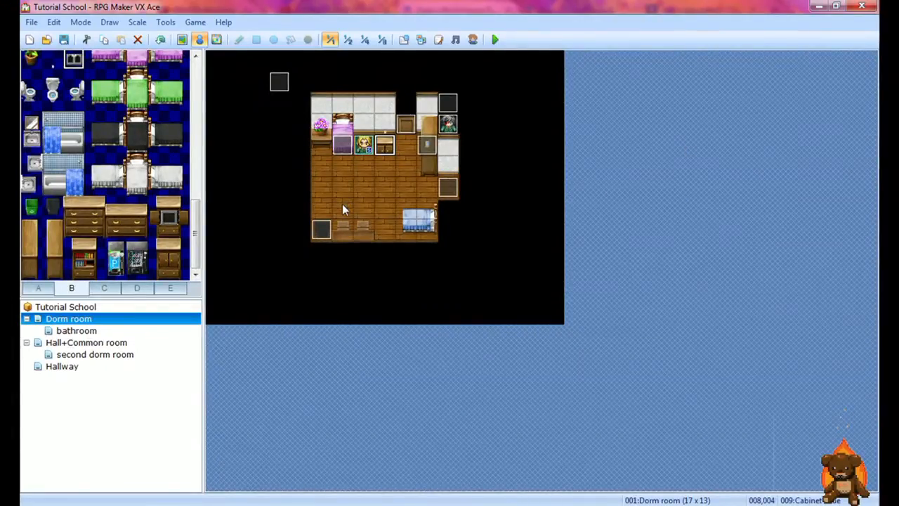
Open the bed's Hiding spot event and review page 1's opening picture, text, Fadeout Screen and Transfer Player commands
{"action": "double_click", "coordinate": [344, 148]}
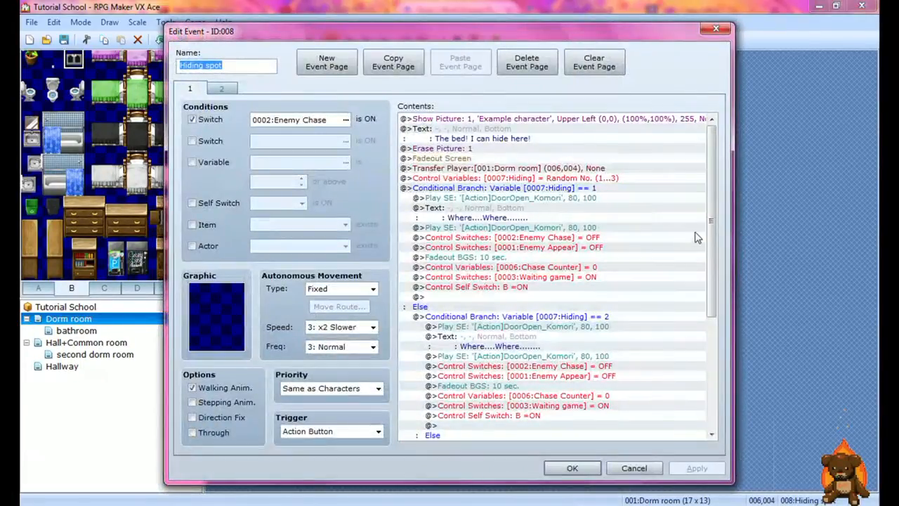
{"action": "left_click_drag", "start_coordinate": [711, 243], "coordinate": [738, 212]}
{"action": "left_click", "coordinate": [503, 120]}
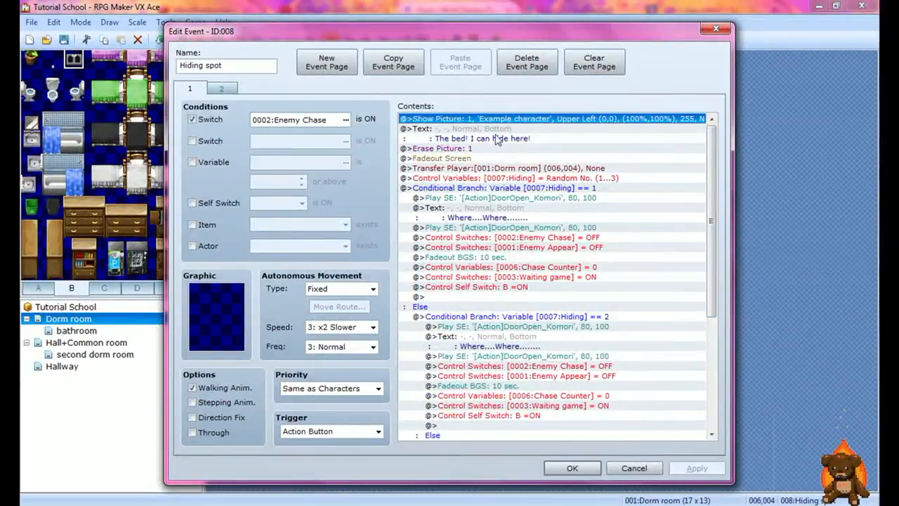
{"action": "left_click", "coordinate": [493, 158]}
{"action": "left_click", "coordinate": [488, 169]}
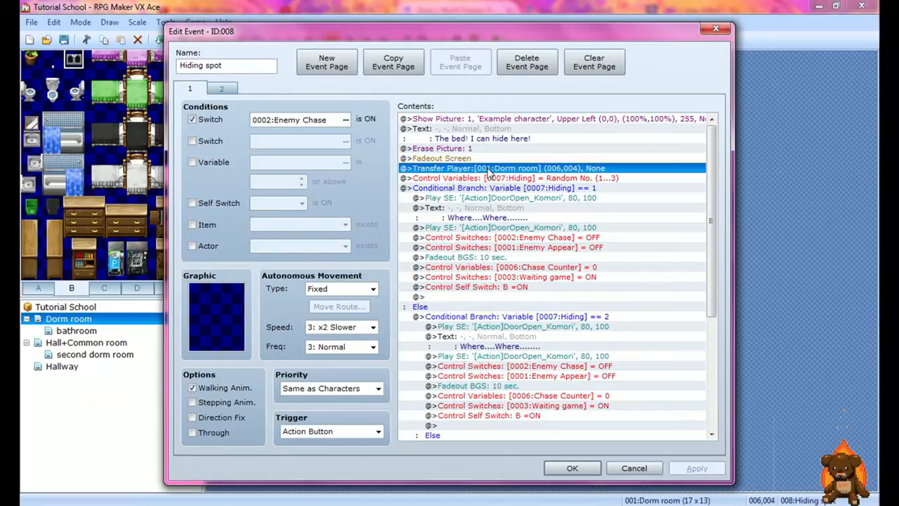
{"action": "double_click", "coordinate": [507, 170]}
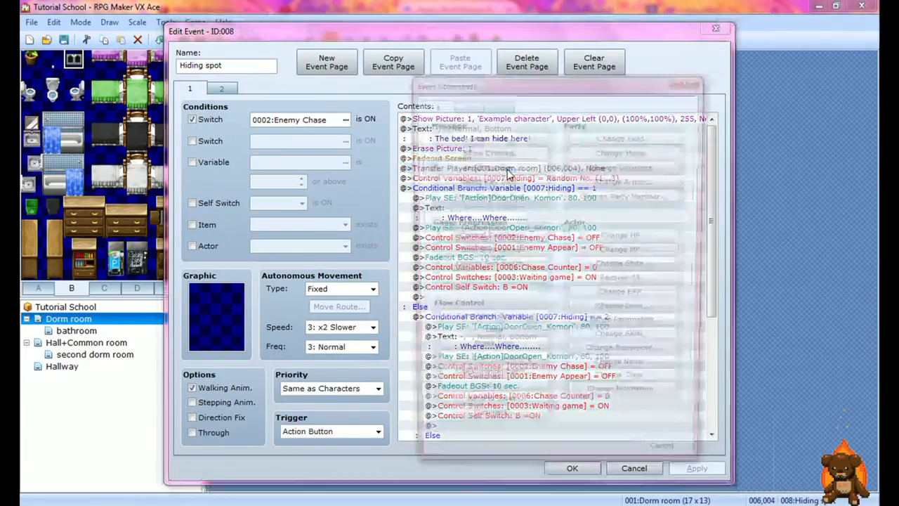
{"action": "left_click", "coordinate": [690, 78]}
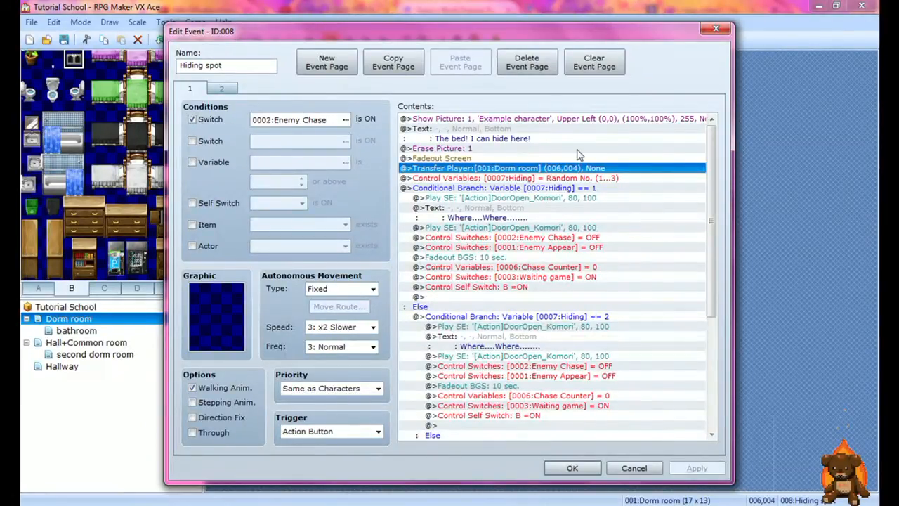
Inspect the Control Variables command for the Hiding variable, including its variable list and random range, leaving it unchanged
{"action": "left_click", "coordinate": [436, 178]}
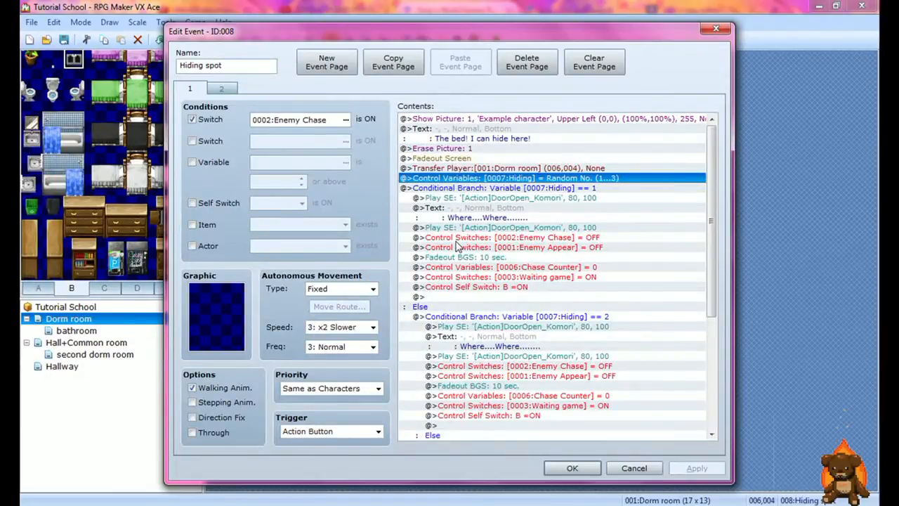
{"action": "double_click", "coordinate": [483, 184]}
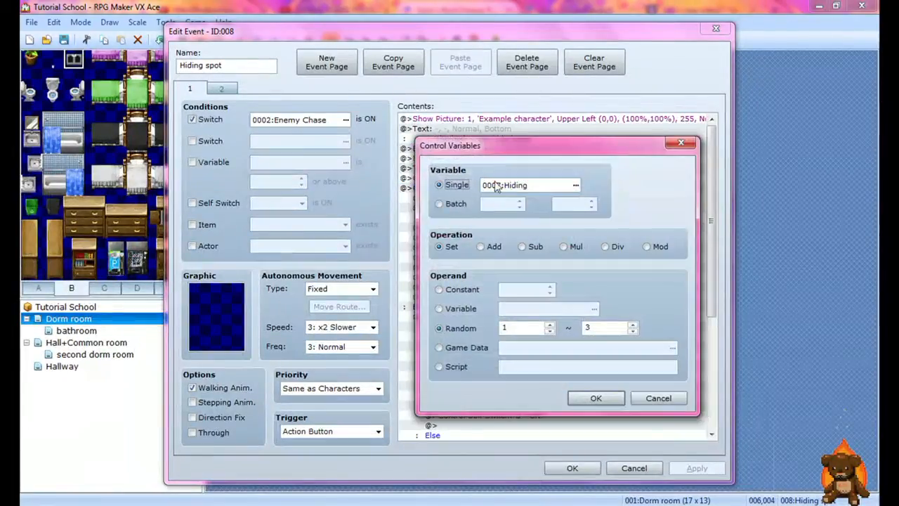
{"action": "left_click", "coordinate": [575, 185]}
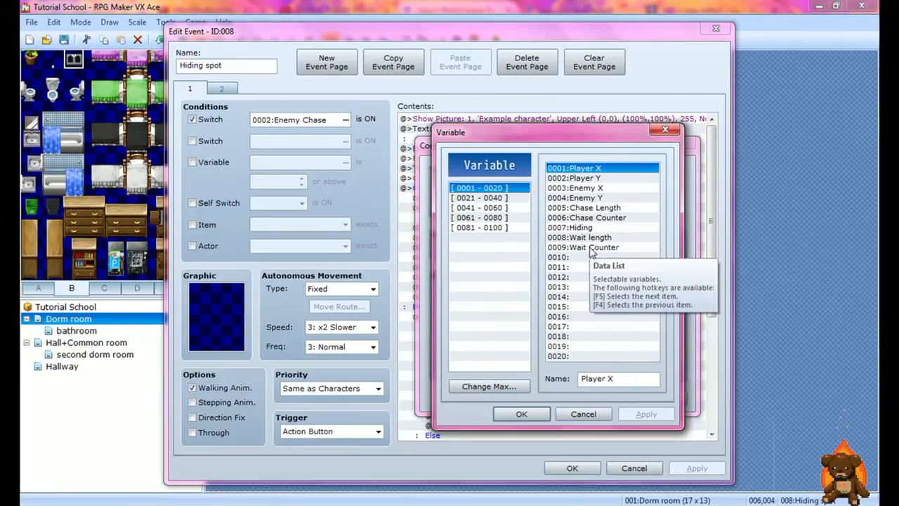
{"action": "left_click", "coordinate": [665, 131]}
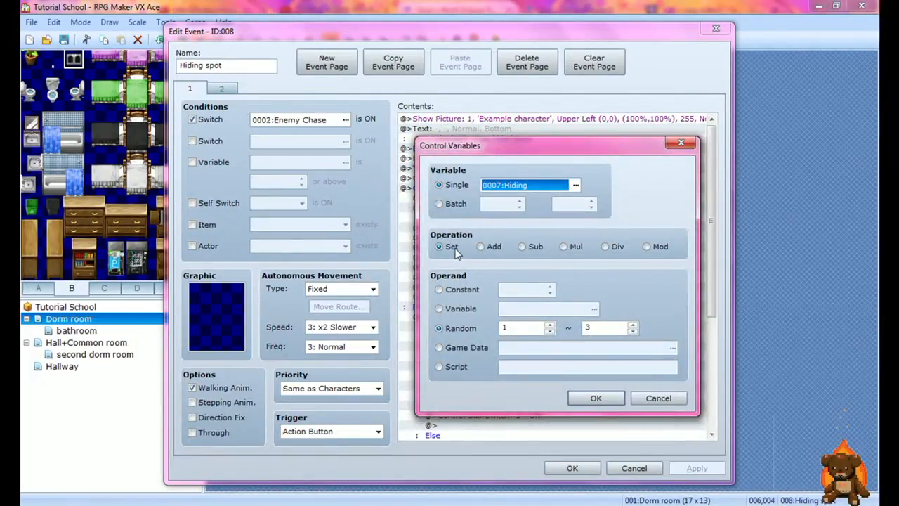
{"action": "double_click", "coordinate": [517, 328]}
{"action": "double_click", "coordinate": [600, 329]}
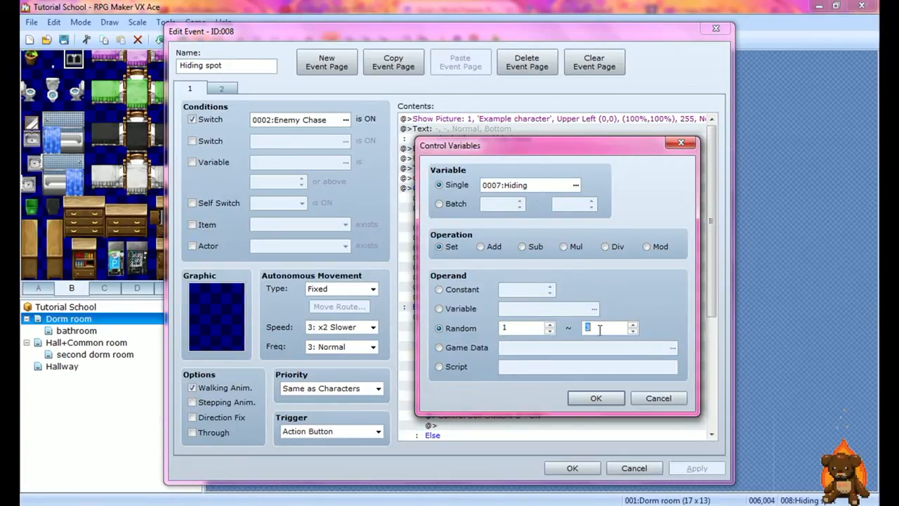
{"action": "left_click", "coordinate": [681, 145]}
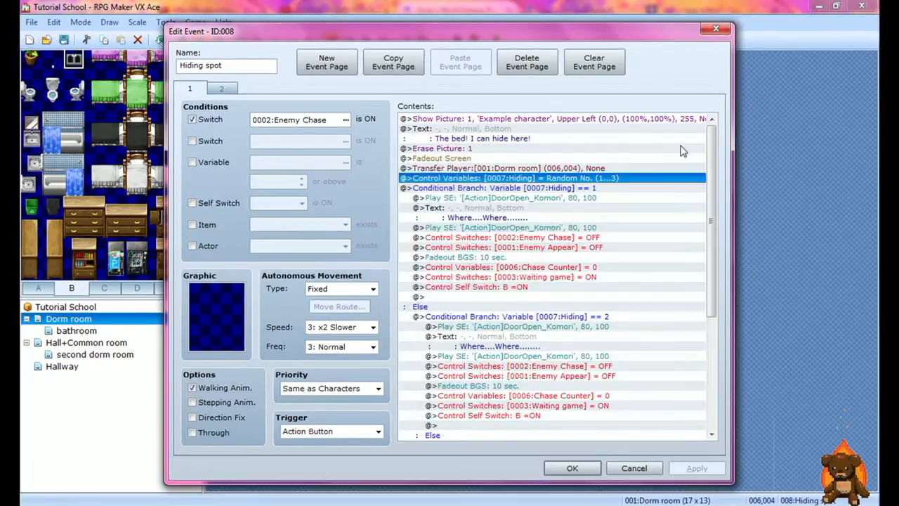
Review the first Conditional Branch on the Hiding variable and inspect its condition settings, leaving them unchanged
{"action": "left_click", "coordinate": [560, 188]}
{"action": "left_click_drag", "start_coordinate": [711, 214], "coordinate": [713, 231]}
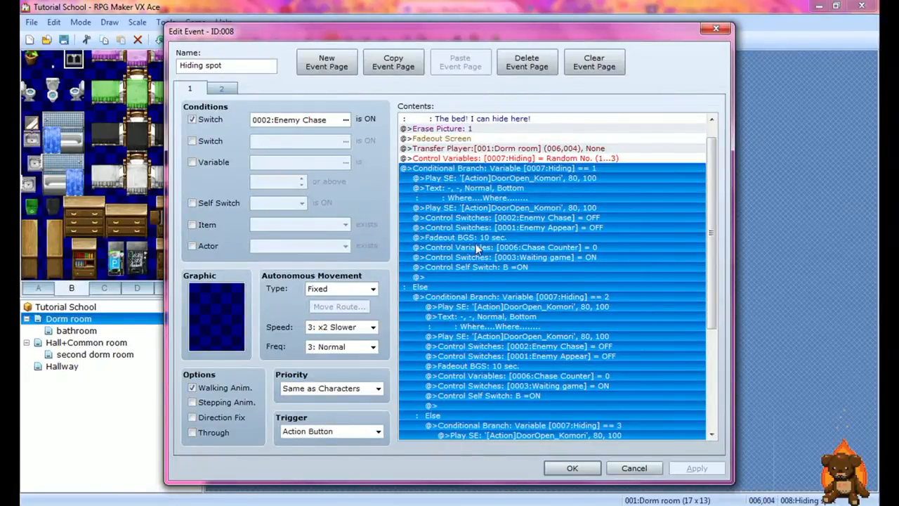
{"action": "left_click", "coordinate": [484, 198]}
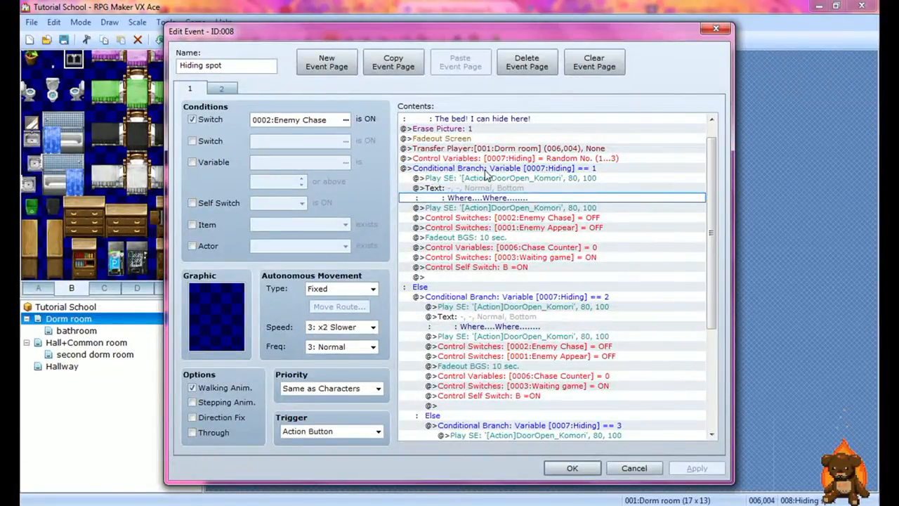
{"action": "left_click", "coordinate": [569, 169]}
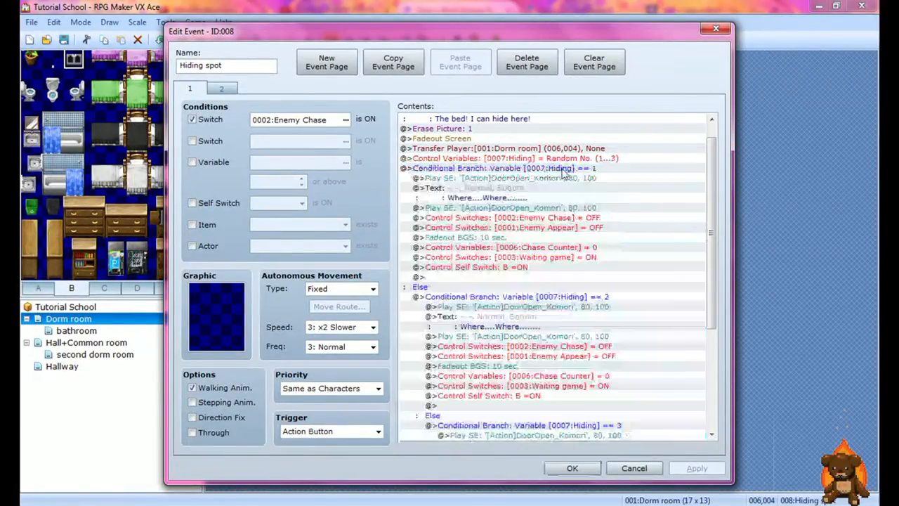
{"action": "double_click", "coordinate": [564, 170]}
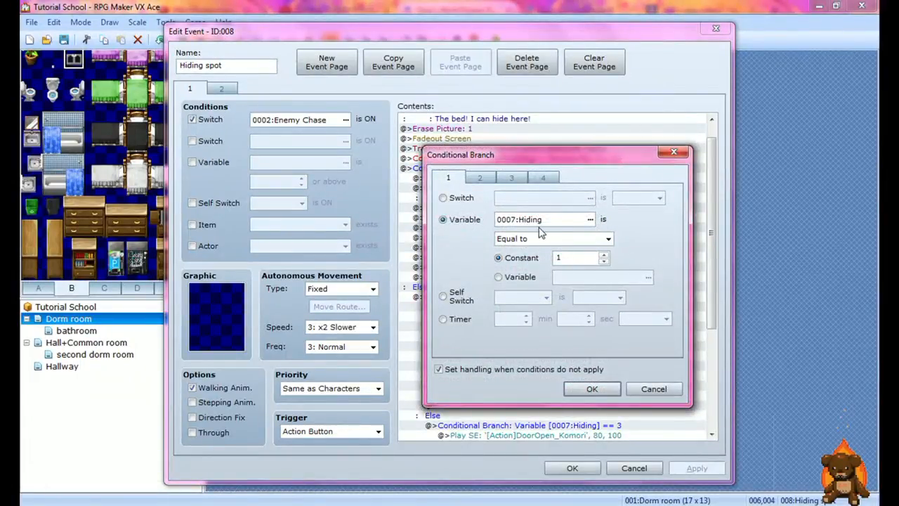
{"action": "left_click", "coordinate": [672, 156]}
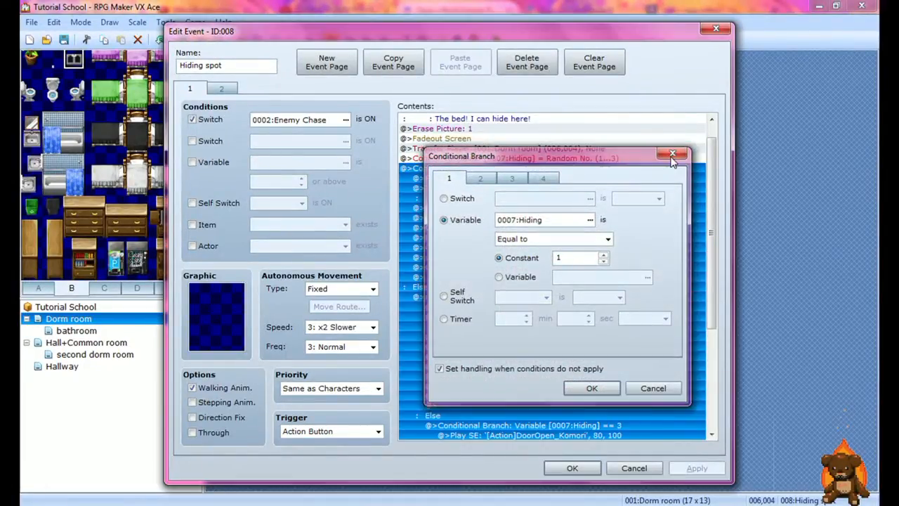
Review page 2 of the Hiding spot event and inspect the Transfer Player command's location on the map, leaving it unchanged
{"action": "left_click", "coordinate": [571, 236]}
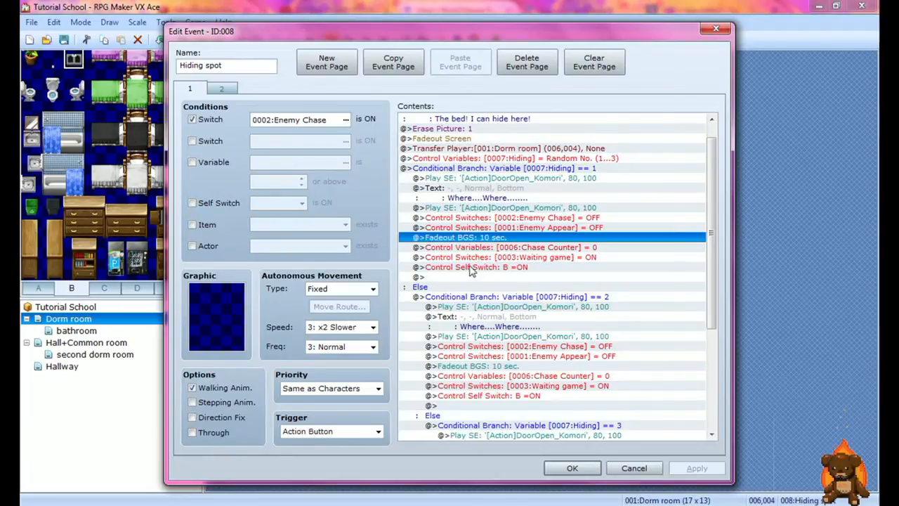
{"action": "left_click", "coordinate": [223, 90]}
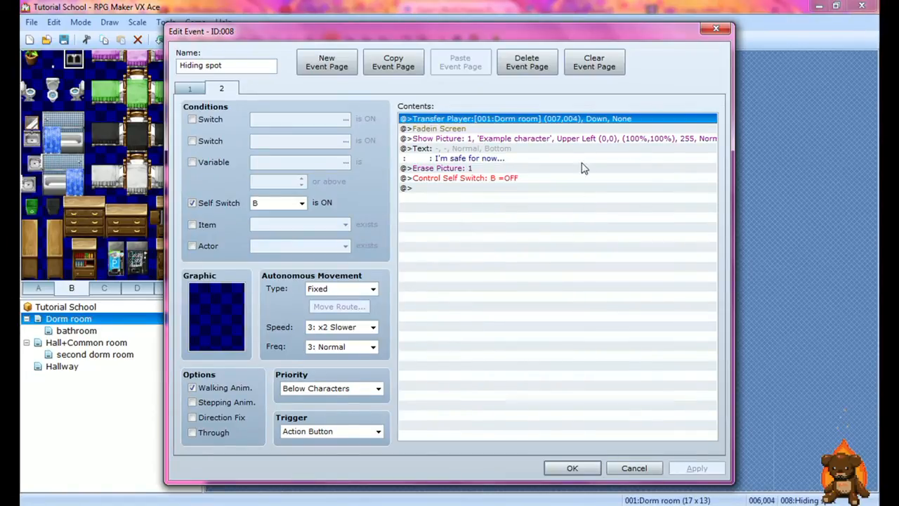
{"action": "double_click", "coordinate": [541, 121]}
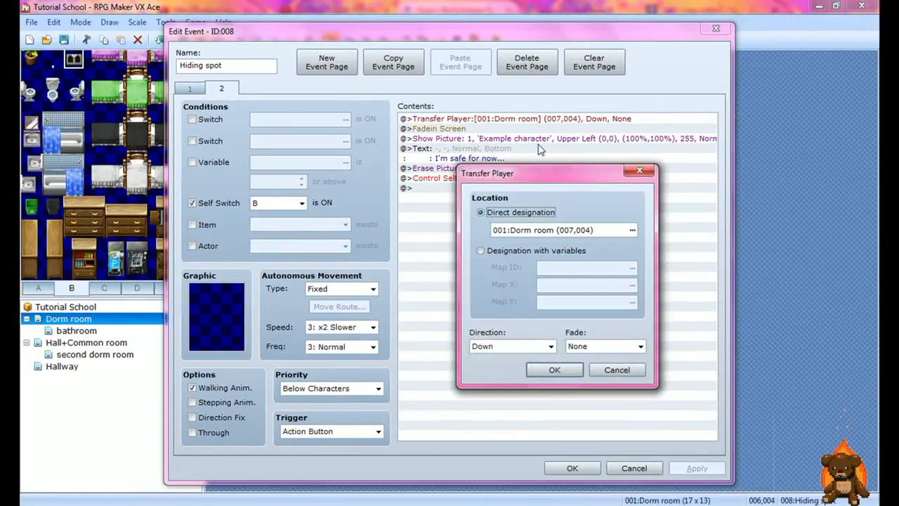
{"action": "left_click", "coordinate": [639, 171]}
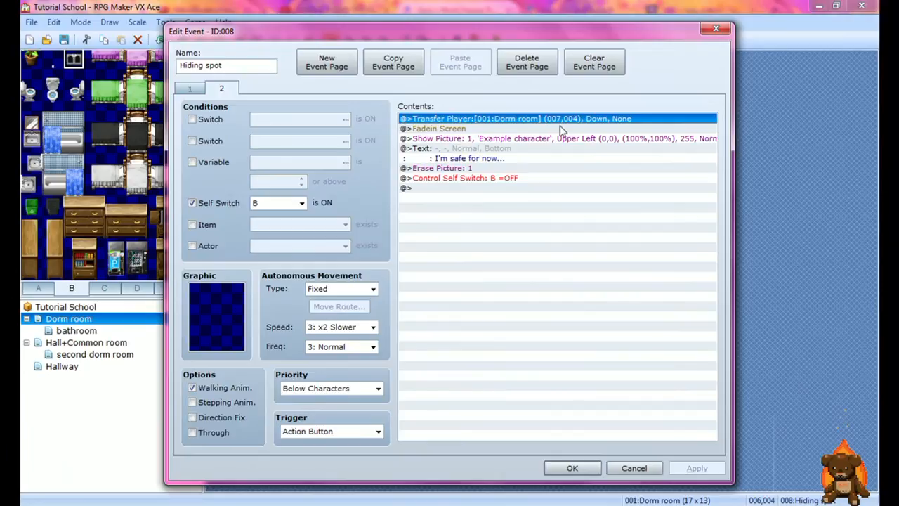
{"action": "double_click", "coordinate": [537, 121]}
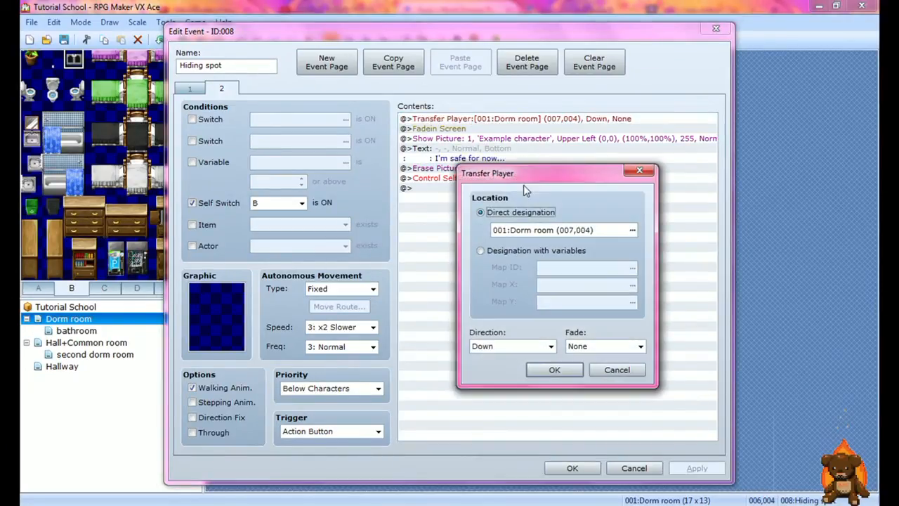
{"action": "double_click", "coordinate": [532, 232]}
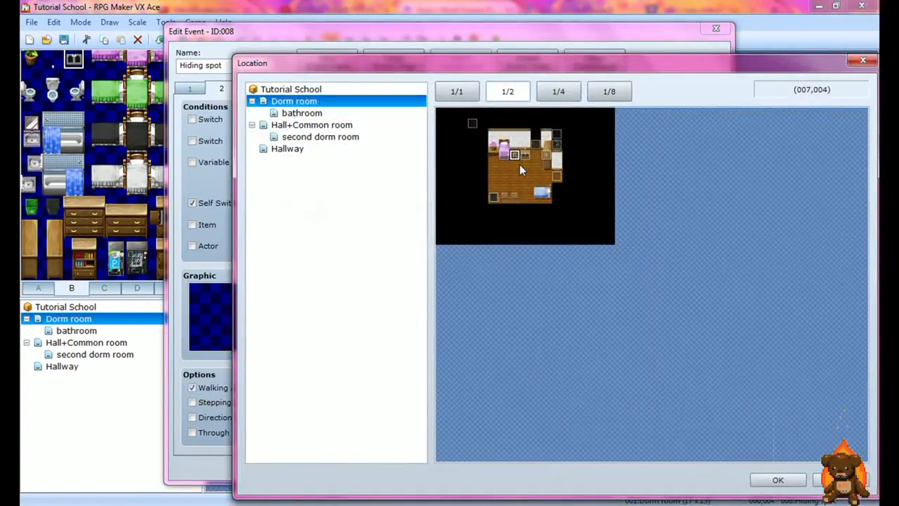
{"action": "left_click", "coordinate": [862, 60]}
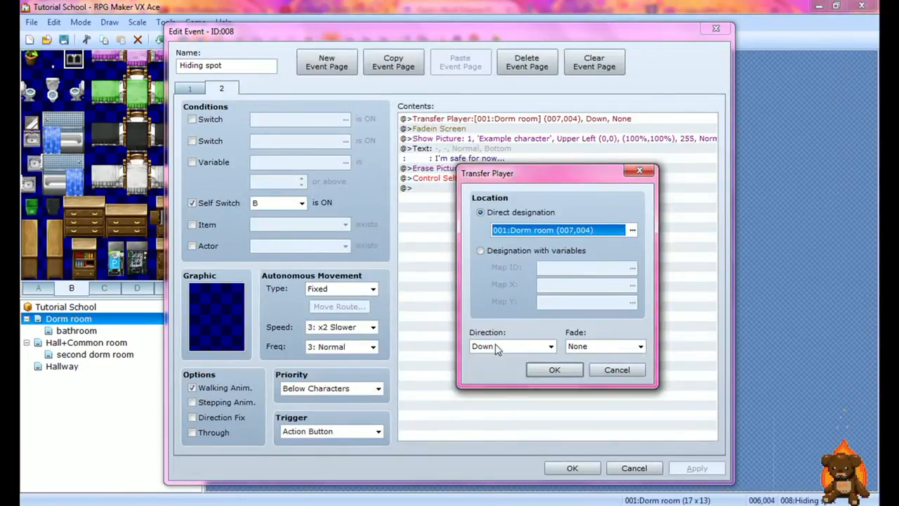
{"action": "left_click", "coordinate": [640, 172]}
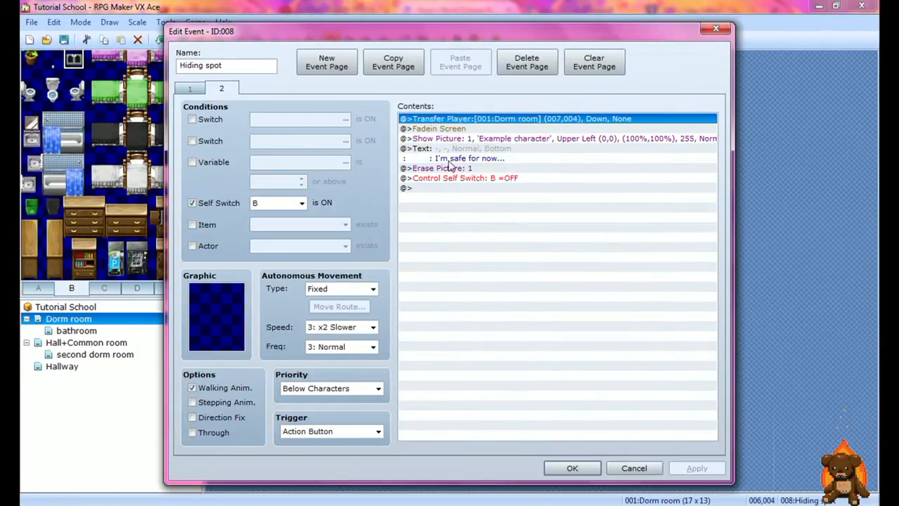
{"action": "left_click", "coordinate": [466, 178]}
Return to page 1 and compare the three Conditional Branches for Hiding values 1, 2 and 3
{"action": "left_click", "coordinate": [195, 89]}
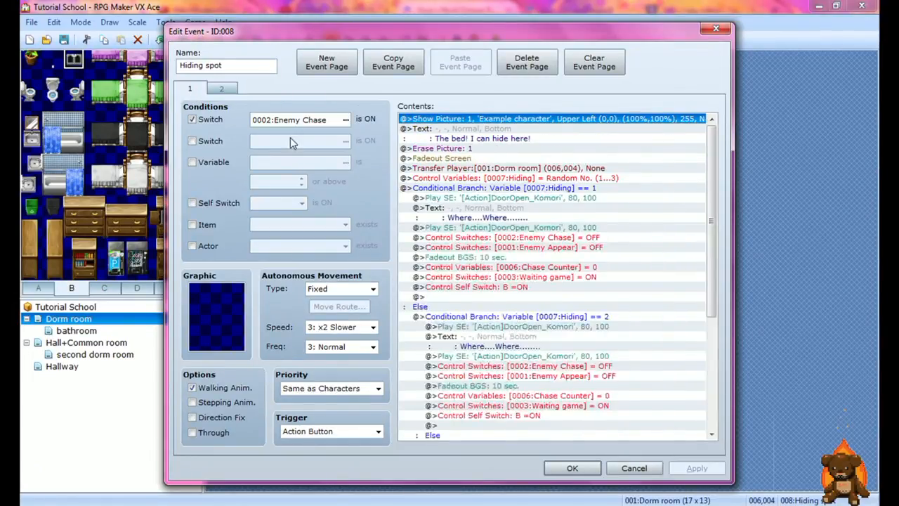
{"action": "left_click", "coordinate": [479, 188]}
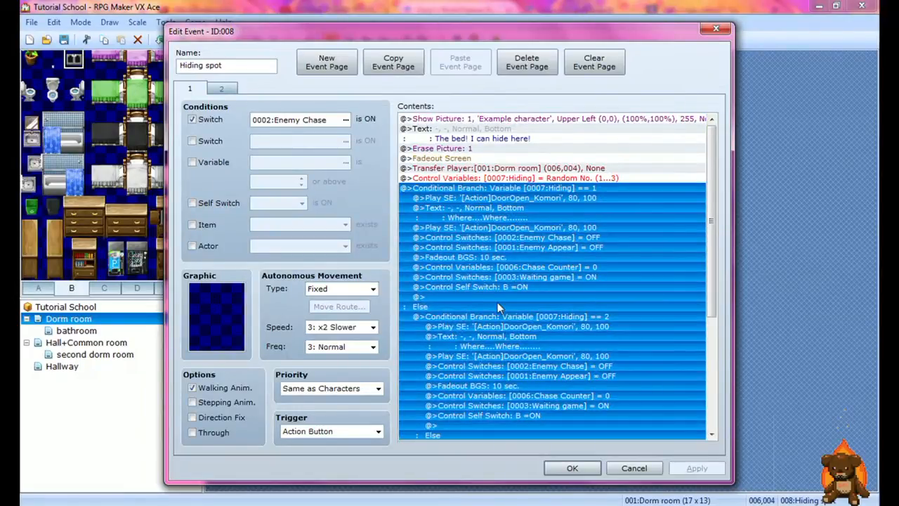
{"action": "scroll", "coordinate": [695, 290], "scroll_direction": "down", "scroll_amount": 2}
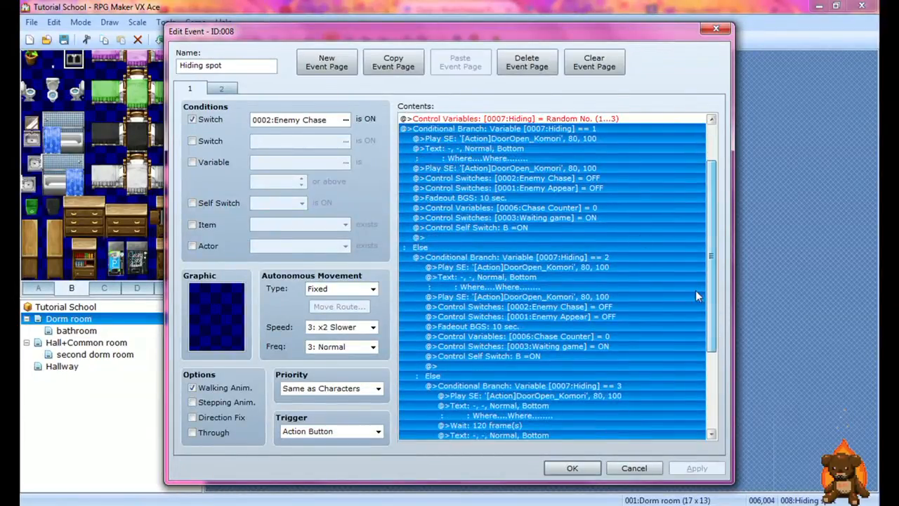
{"action": "left_click", "coordinate": [610, 274]}
{"action": "left_click", "coordinate": [569, 386]}
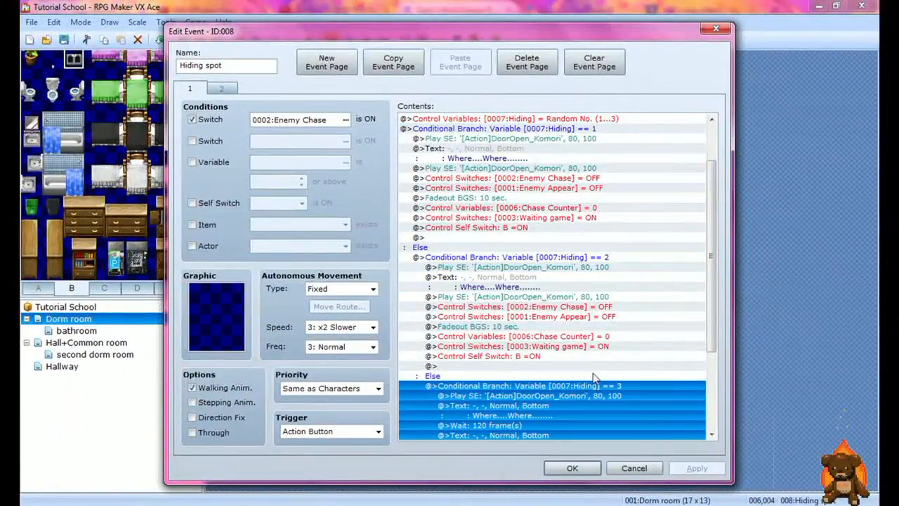
{"action": "scroll", "coordinate": [714, 314], "scroll_direction": "down", "scroll_amount": 4}
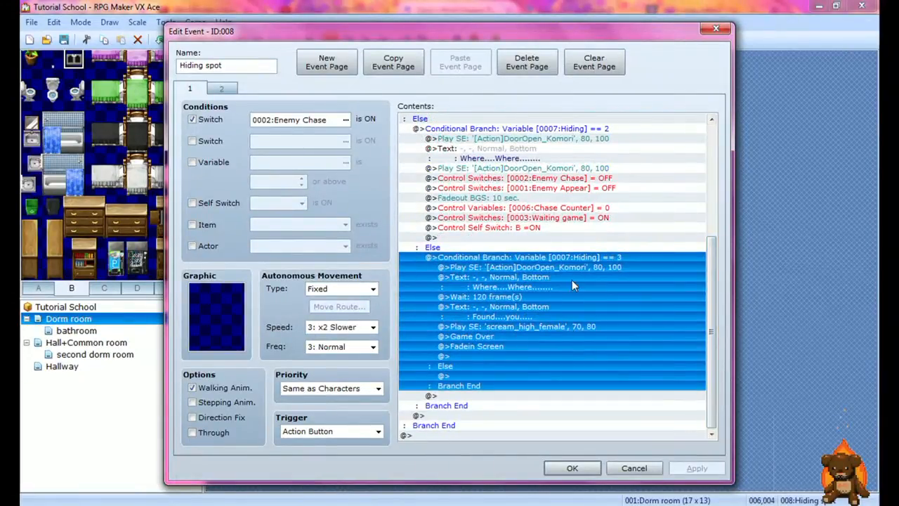
{"action": "scroll", "coordinate": [492, 253], "scroll_direction": "up", "scroll_amount": 4}
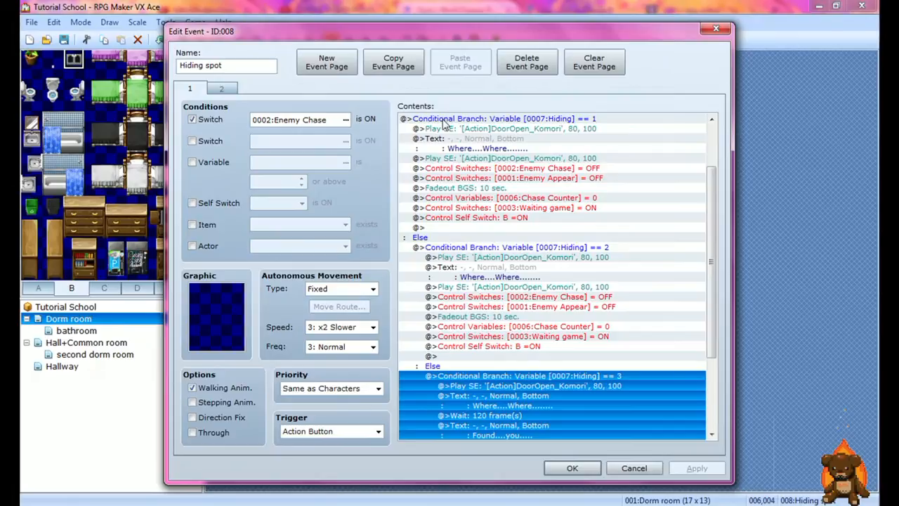
{"action": "left_click", "coordinate": [436, 248]}
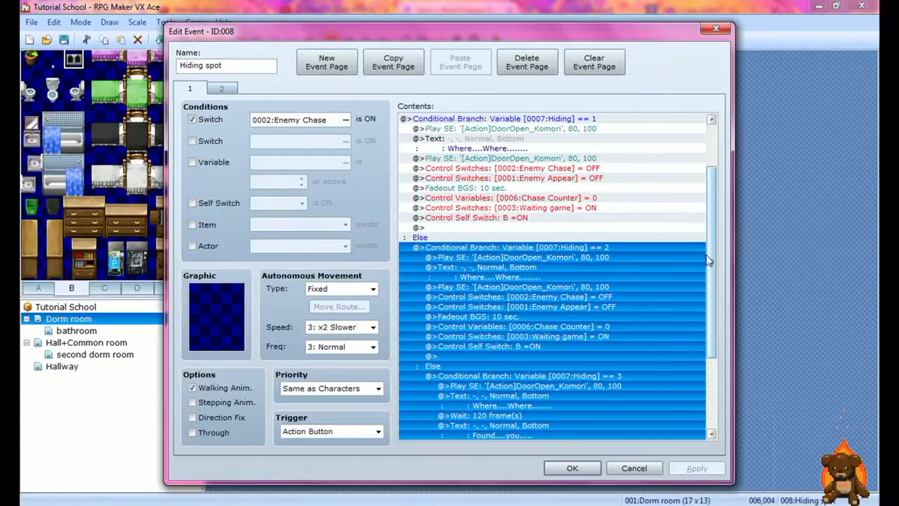
{"action": "left_click_drag", "start_coordinate": [708, 260], "coordinate": [725, 251]}
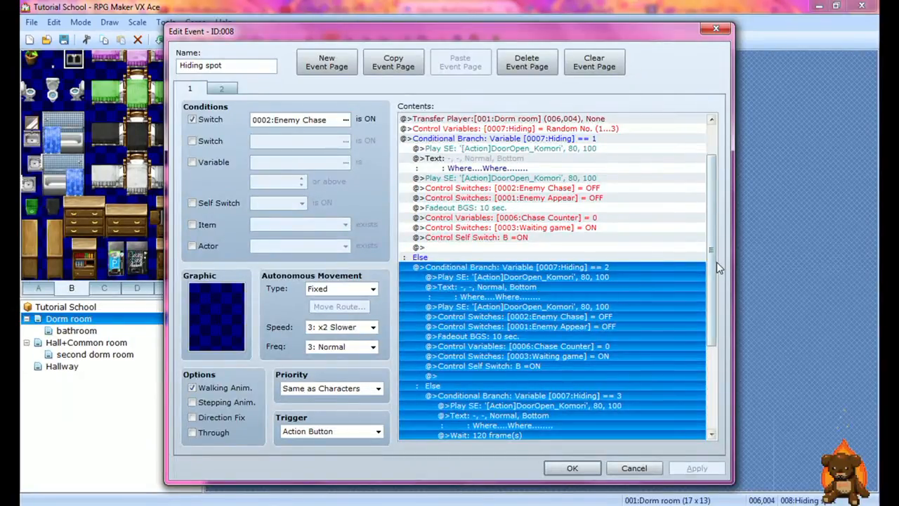
{"action": "scroll", "coordinate": [623, 294], "scroll_direction": "down", "scroll_amount": 2}
Review the commands in the Hiding == 3 branch from the door sound through Game Over and Fadein Screen, and close the event
{"action": "left_click", "coordinate": [545, 365]}
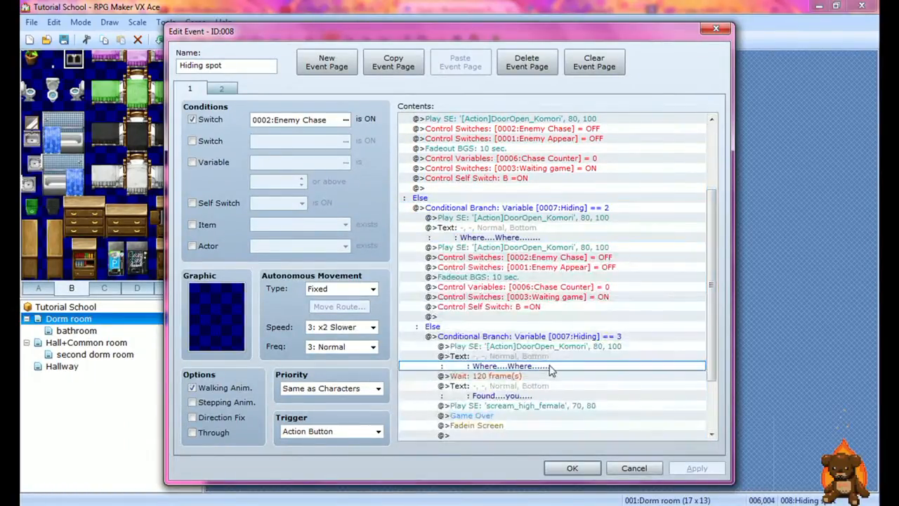
{"action": "left_click", "coordinate": [552, 337]}
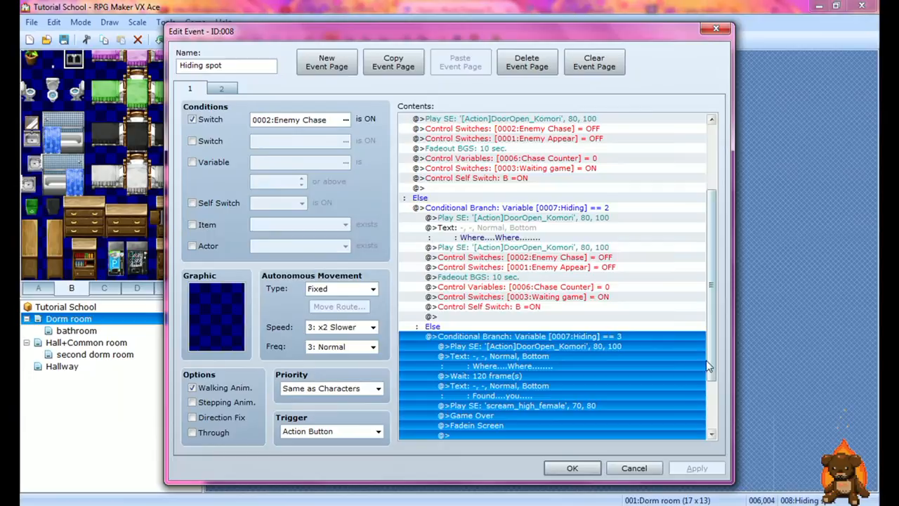
{"action": "scroll", "coordinate": [632, 337], "scroll_direction": "down", "scroll_amount": 3}
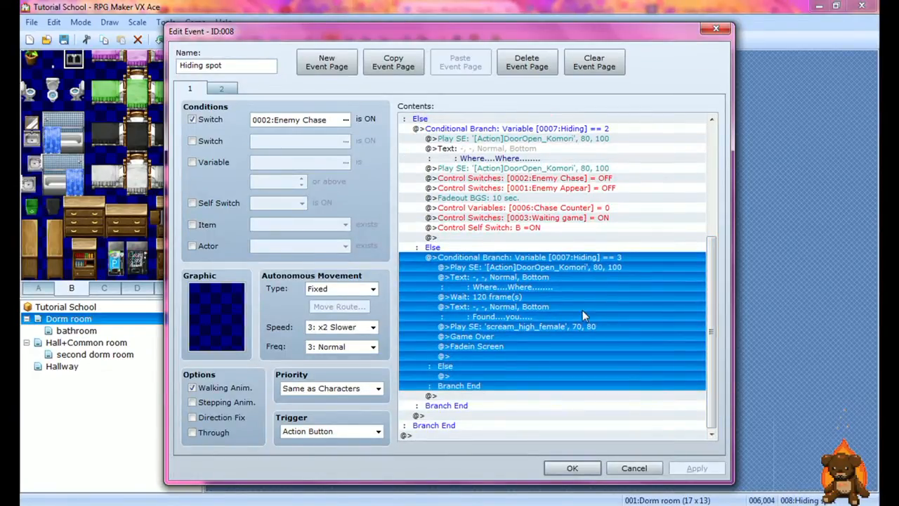
{"action": "left_click", "coordinate": [544, 281]}
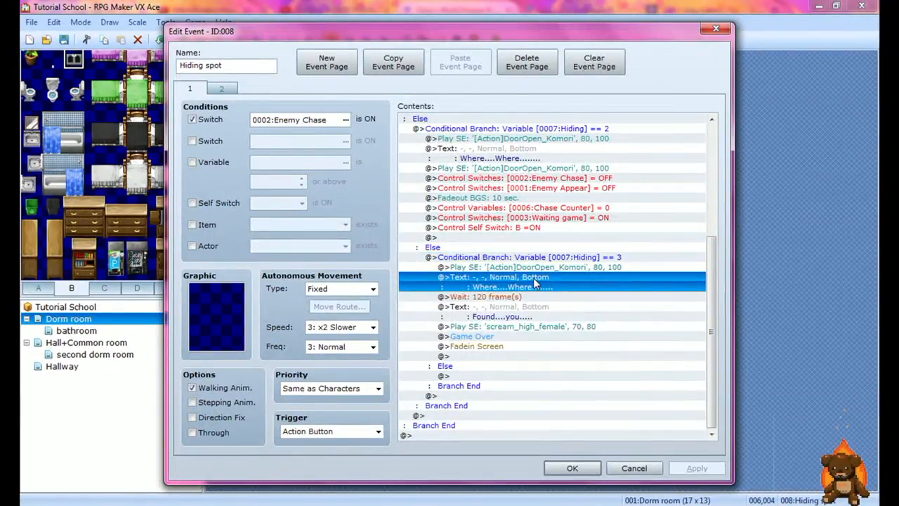
{"action": "left_click", "coordinate": [532, 270]}
{"action": "left_click", "coordinate": [526, 286]}
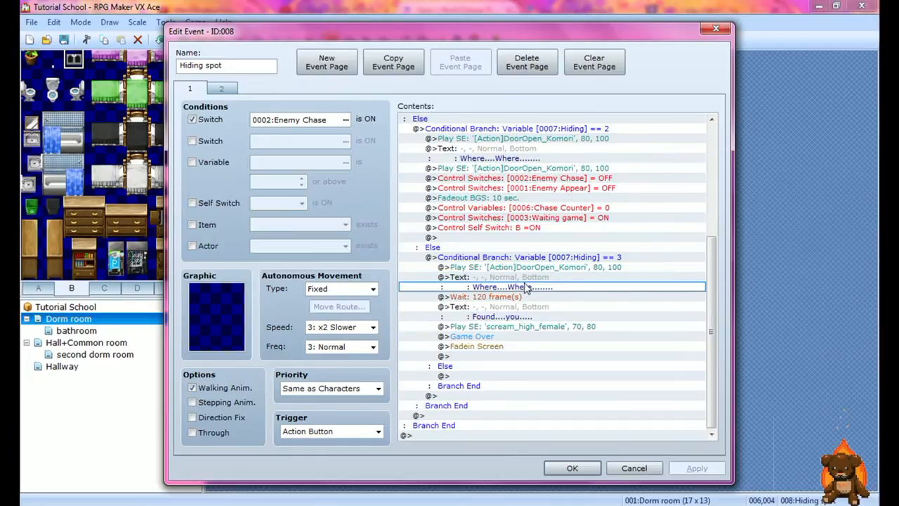
{"action": "left_click", "coordinate": [515, 296]}
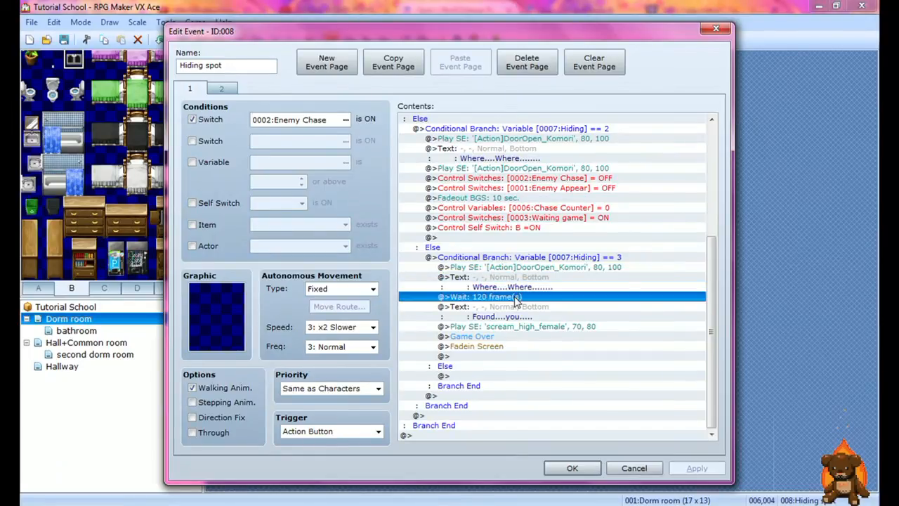
{"action": "left_click", "coordinate": [484, 317]}
{"action": "left_click", "coordinate": [489, 327]}
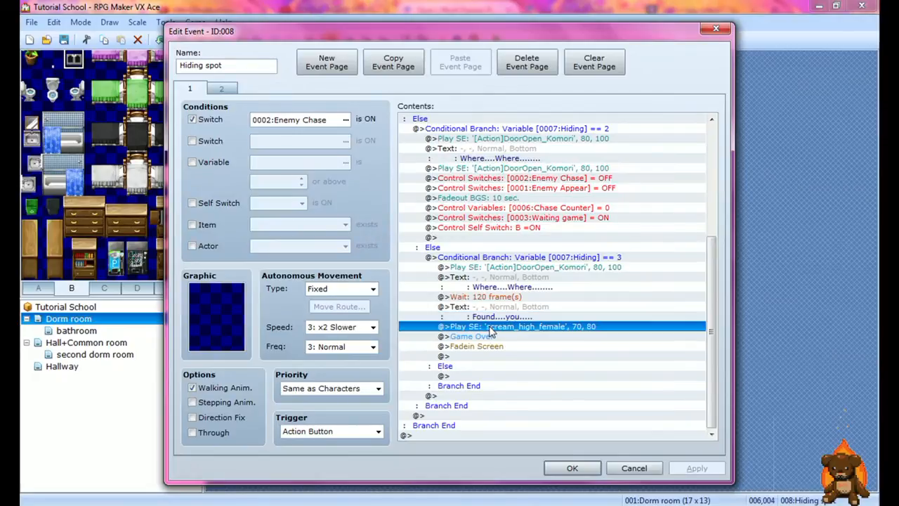
{"action": "left_click", "coordinate": [484, 337]}
{"action": "left_click", "coordinate": [489, 346]}
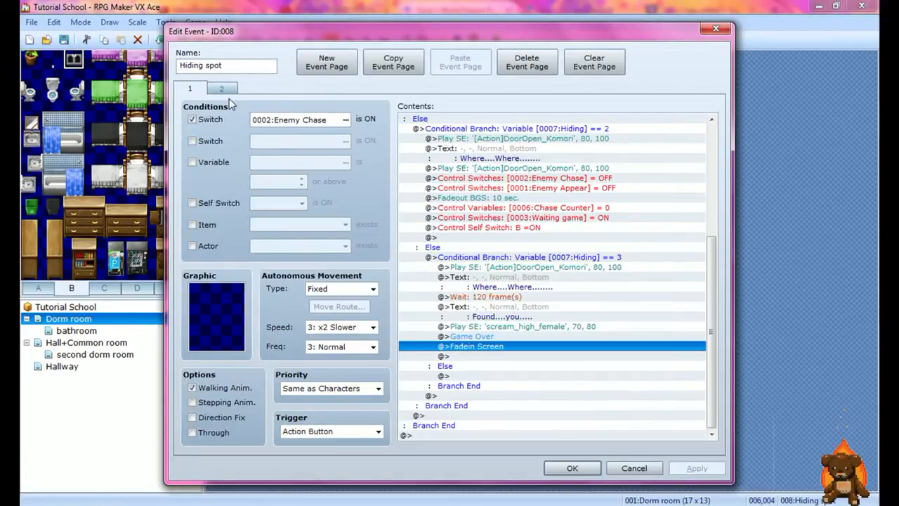
{"action": "left_click", "coordinate": [572, 468]}
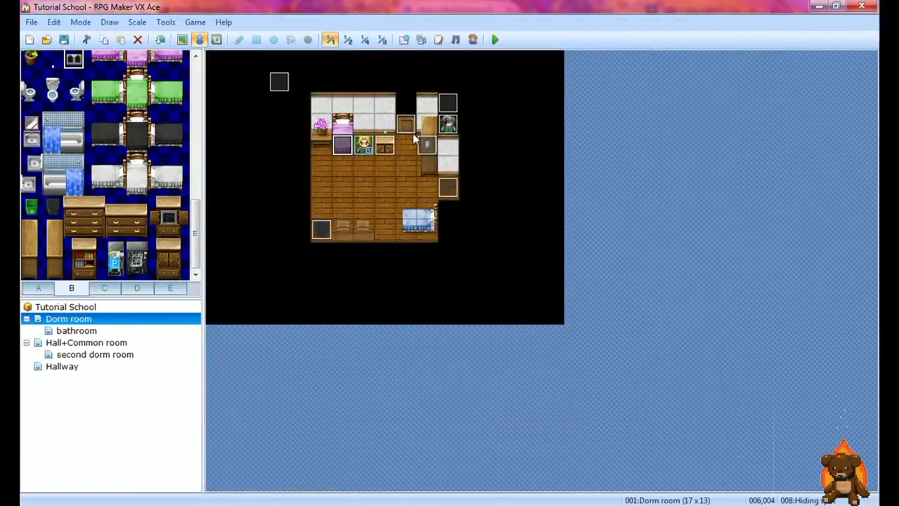
Open the Cabinet Hide event beside the bed, review pages 3 and 4 including the cabinet graphic, and close it without changes
{"action": "double_click", "coordinate": [386, 145]}
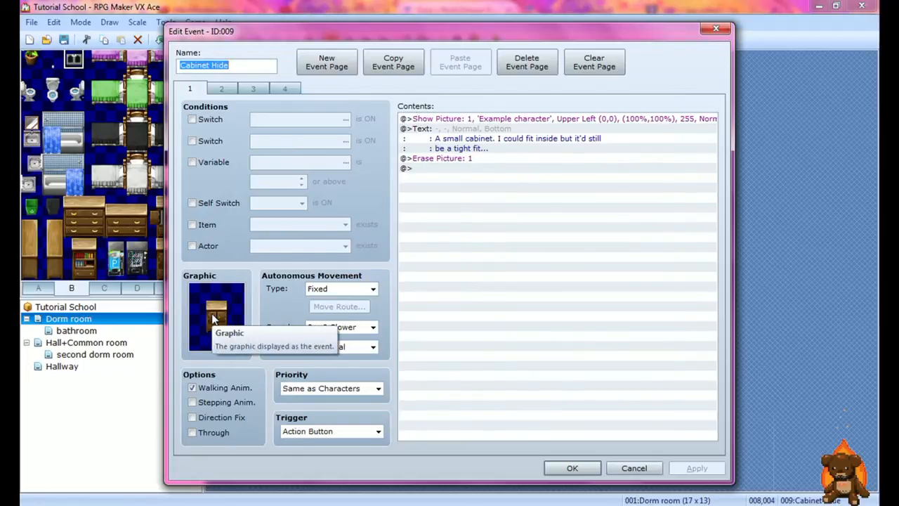
{"action": "left_click", "coordinate": [247, 90]}
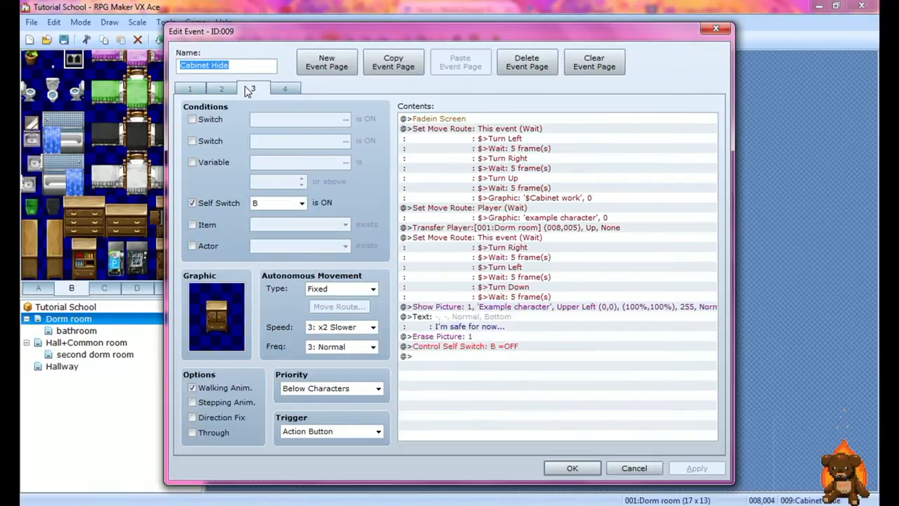
{"action": "left_click", "coordinate": [274, 89]}
{"action": "left_click", "coordinate": [254, 91]}
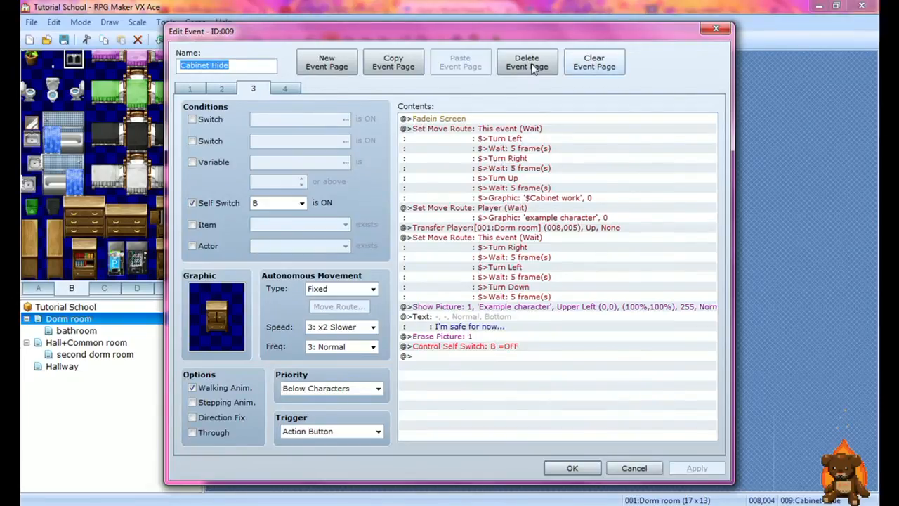
{"action": "left_click", "coordinate": [717, 29]}
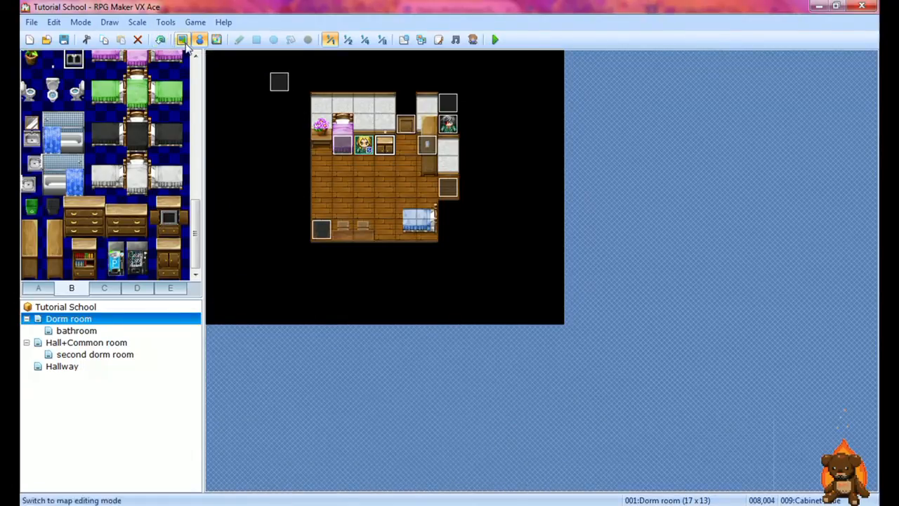
{"action": "double_click", "coordinate": [384, 146]}
{"action": "left_click", "coordinate": [261, 88]}
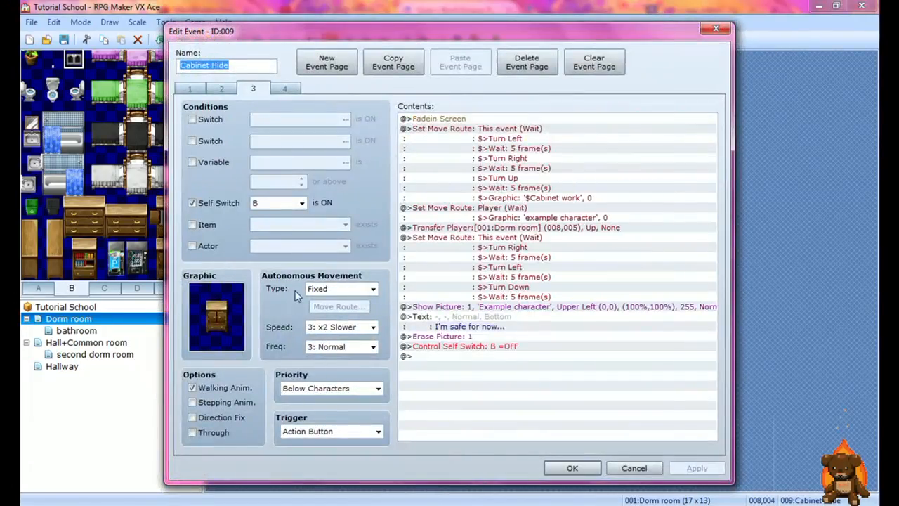
{"action": "left_click", "coordinate": [715, 29]}
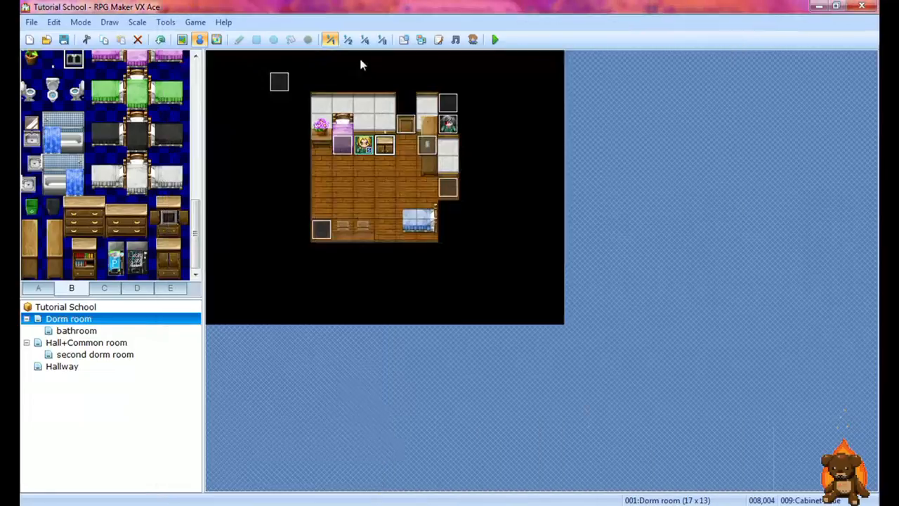
View the Dorm room and bathroom maps in map editing mode, then return to the Dorm room in event editing mode
{"action": "left_click", "coordinate": [182, 39]}
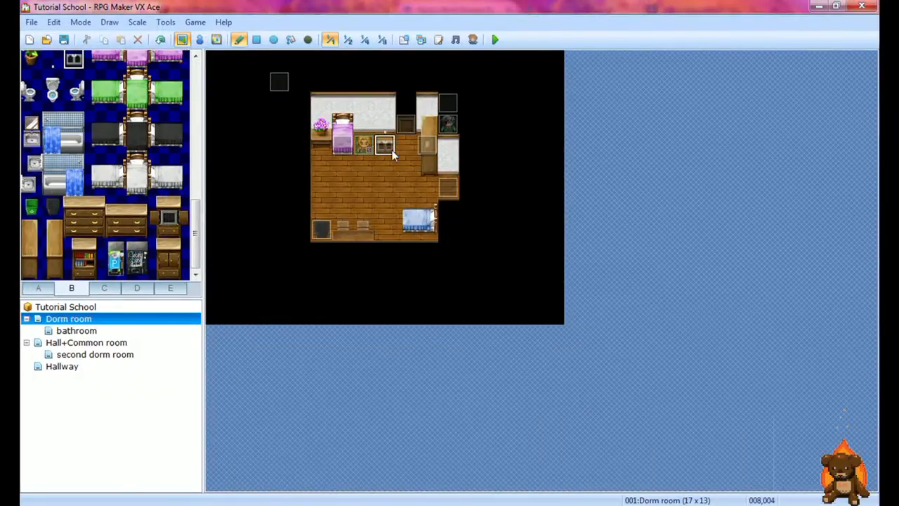
{"action": "left_click", "coordinate": [111, 332]}
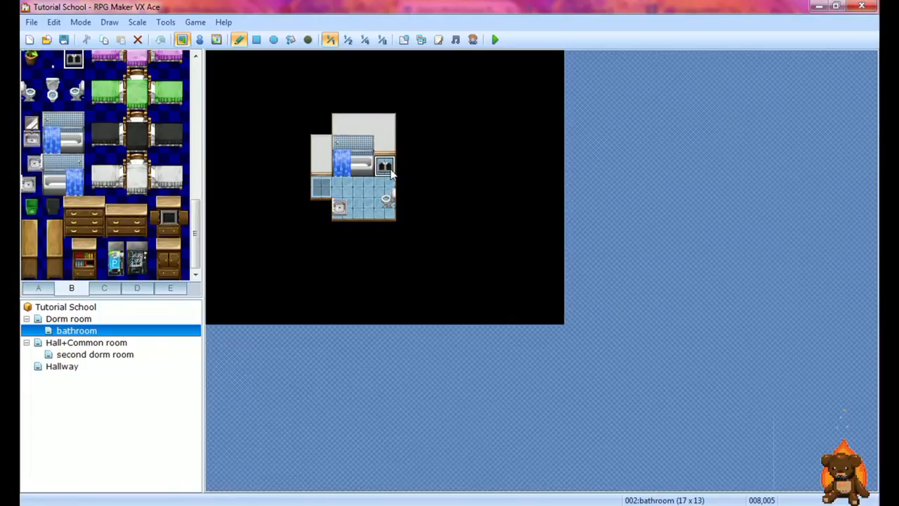
{"action": "left_click", "coordinate": [109, 321]}
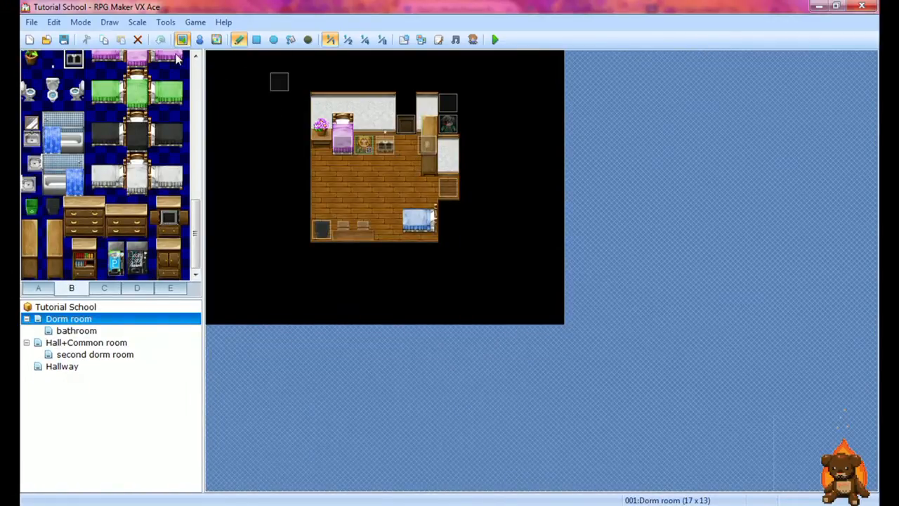
{"action": "left_click", "coordinate": [199, 40]}
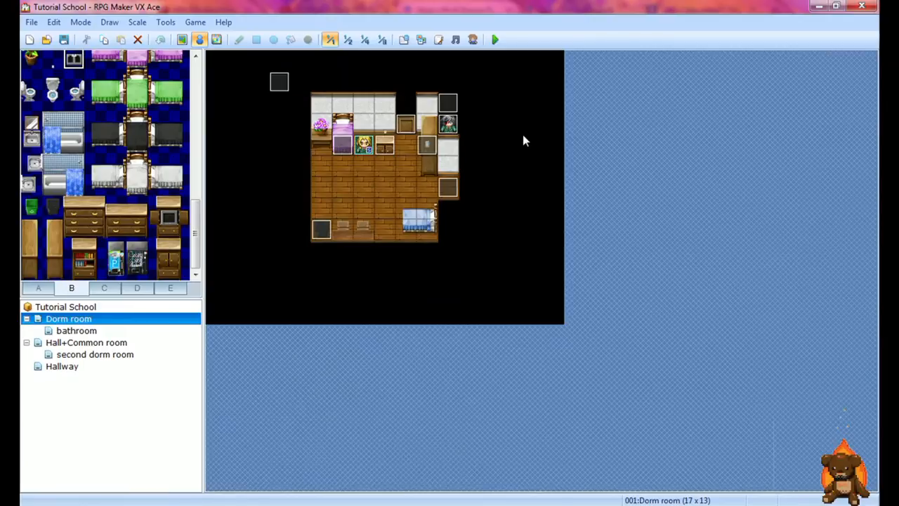
Open the Hiding spot event on the bed, compare its pages 2 and 1, and close it without changes
{"action": "left_click", "coordinate": [342, 146]}
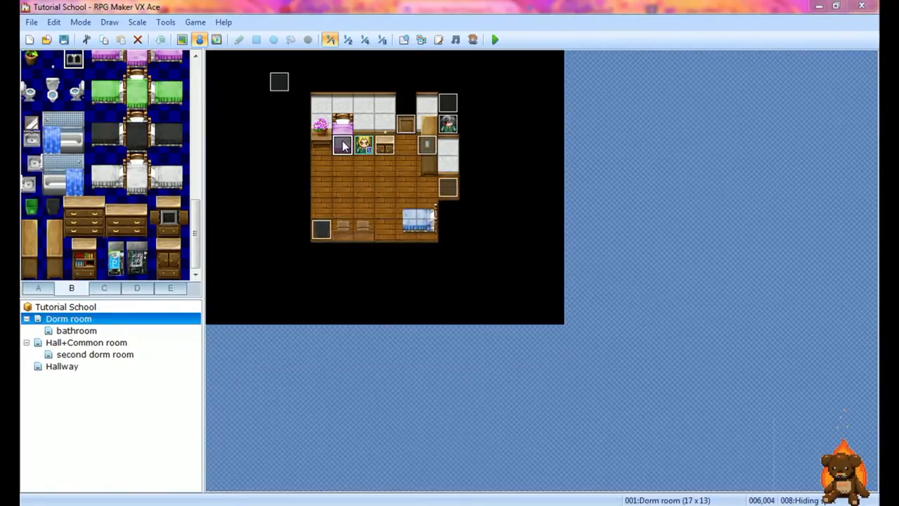
{"action": "double_click", "coordinate": [343, 146]}
{"action": "left_click", "coordinate": [223, 90]}
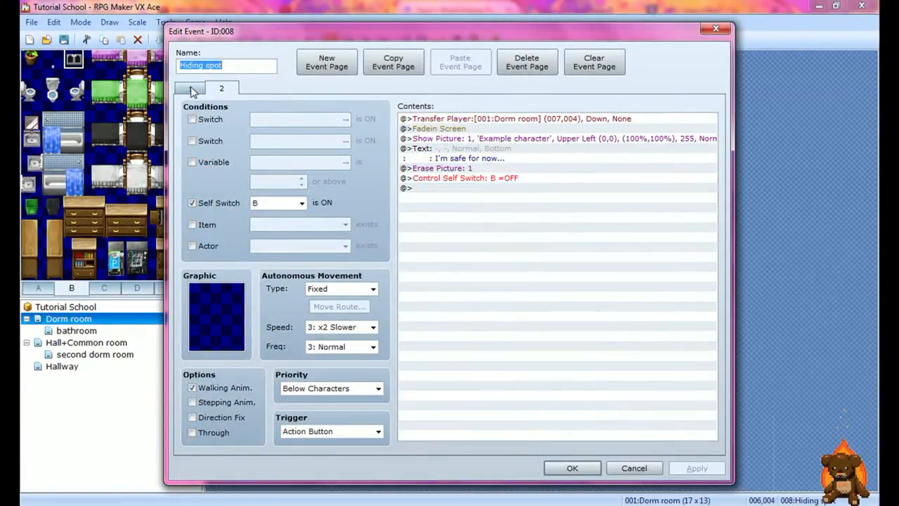
{"action": "left_click", "coordinate": [193, 90]}
{"action": "left_click", "coordinate": [716, 29]}
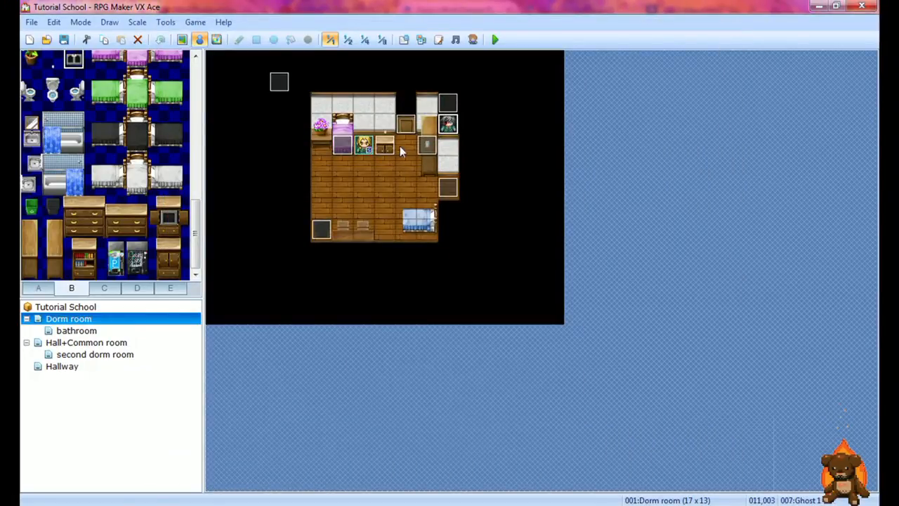
Open the Cabinet Hide event, review page 4 with its Enemy Appear switch condition and command list, and close the event
{"action": "left_click", "coordinate": [406, 188]}
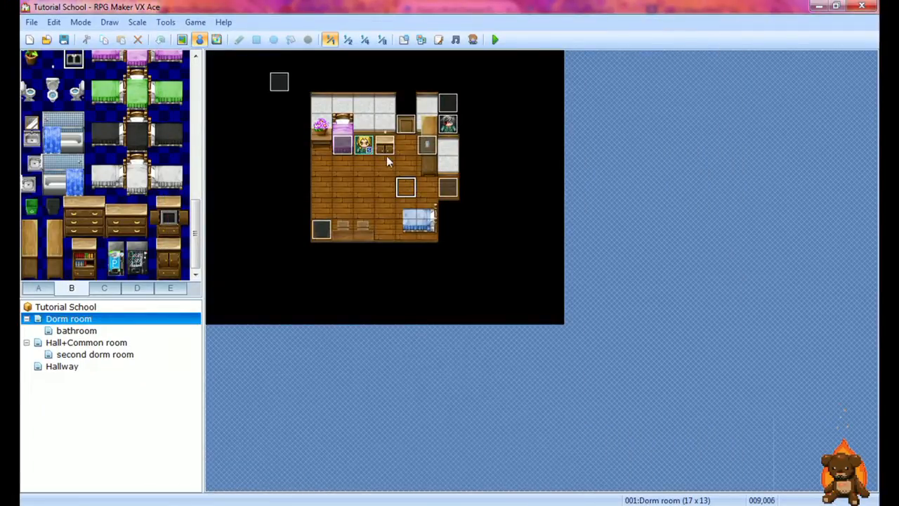
{"action": "double_click", "coordinate": [385, 148]}
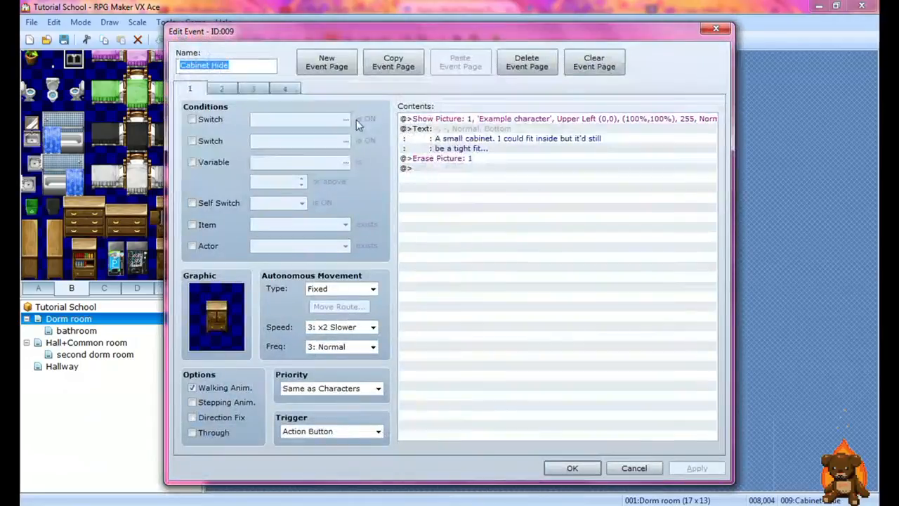
{"action": "left_click", "coordinate": [284, 90]}
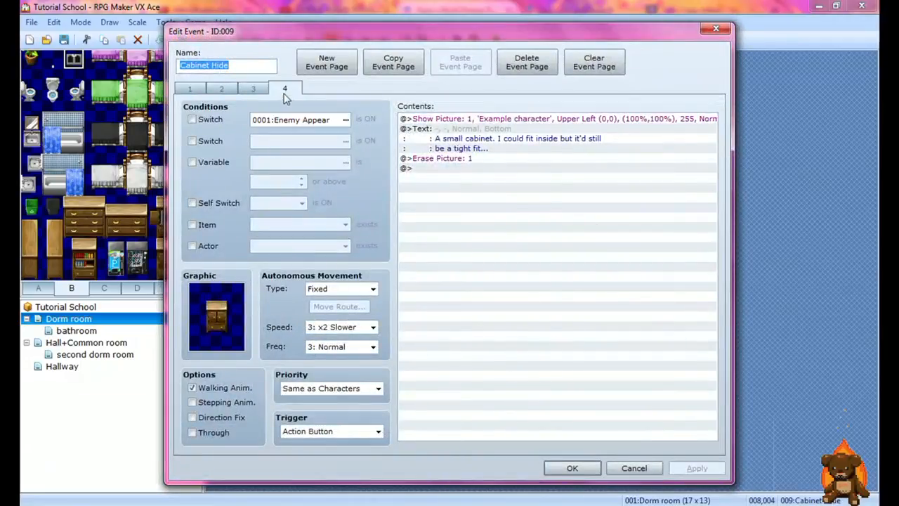
{"action": "left_click_drag", "start_coordinate": [378, 38], "coordinate": [526, 30]}
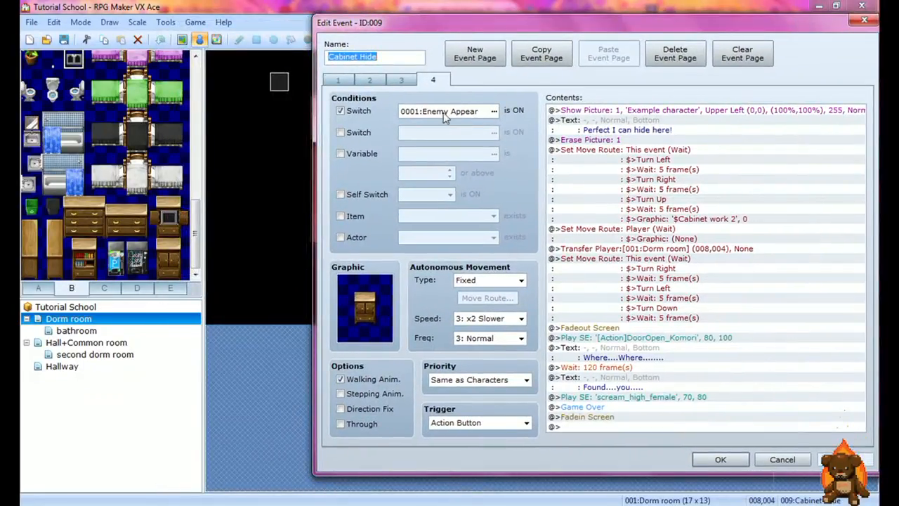
{"action": "key", "text": "Return"}
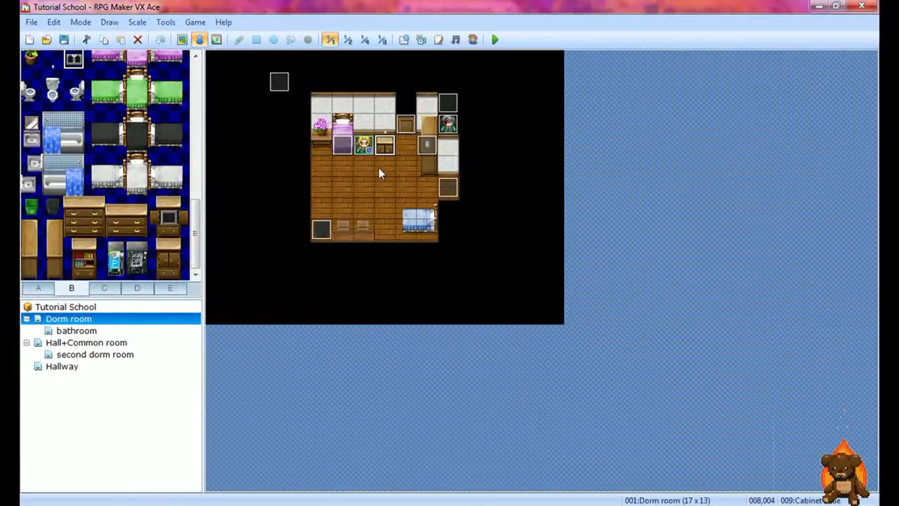